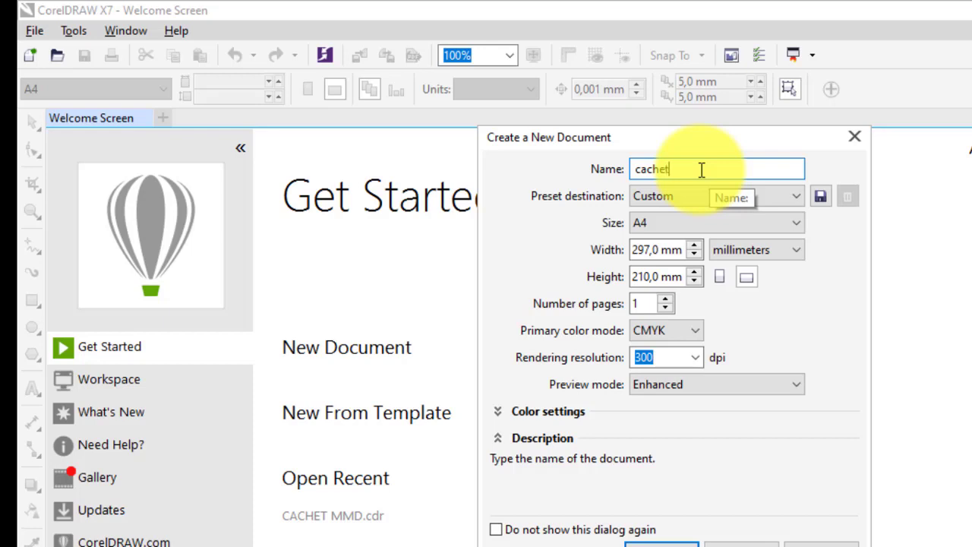
Step: Set the new document's preset destination to CorelDRAW default and look through the available page sizes and measurement units
{"action": "left_click", "coordinate": [769, 202]}
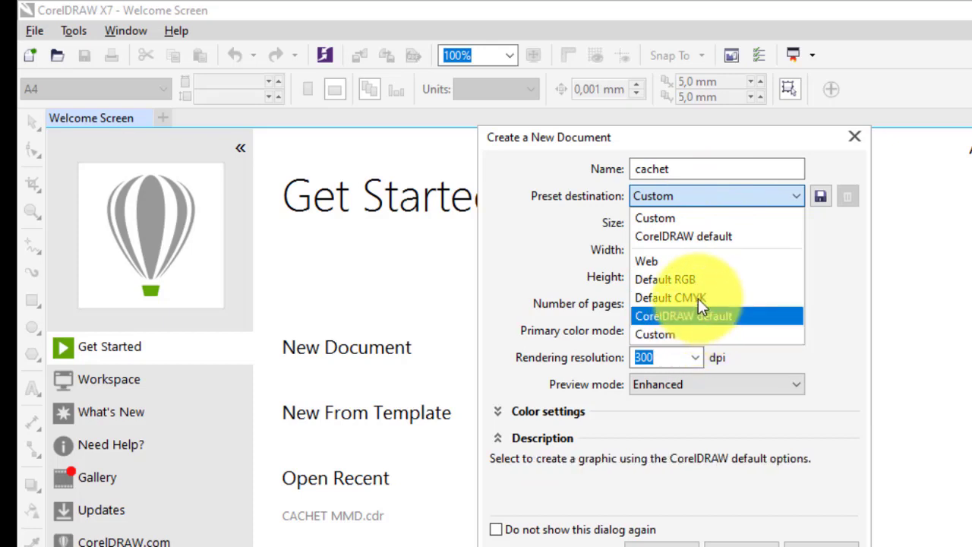
{"action": "left_click", "coordinate": [720, 243]}
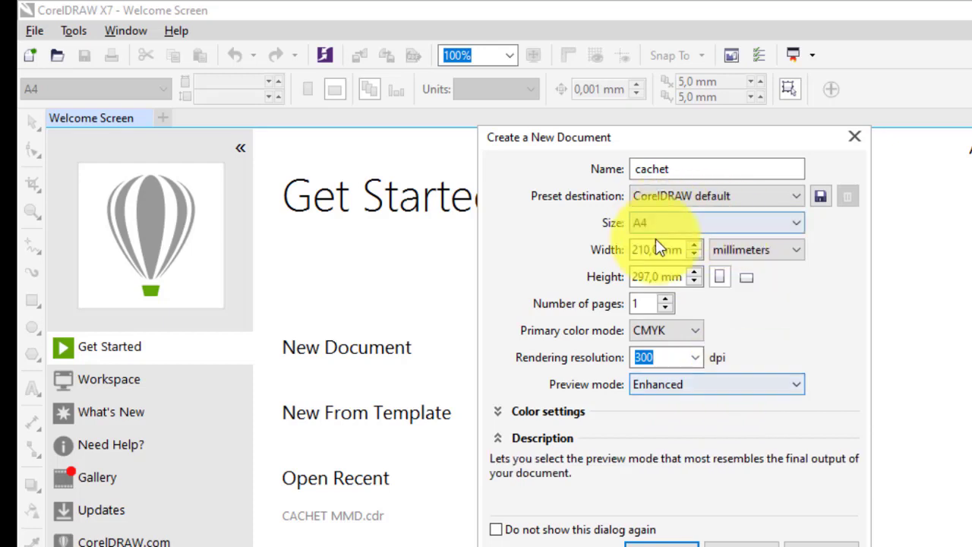
{"action": "left_click", "coordinate": [795, 227]}
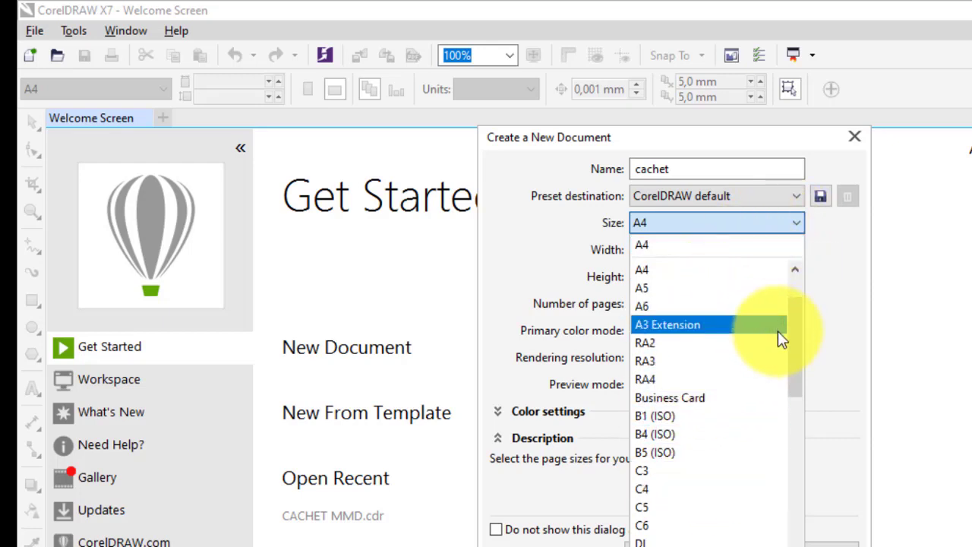
{"action": "left_click_drag", "start_coordinate": [794, 347], "coordinate": [822, 273]}
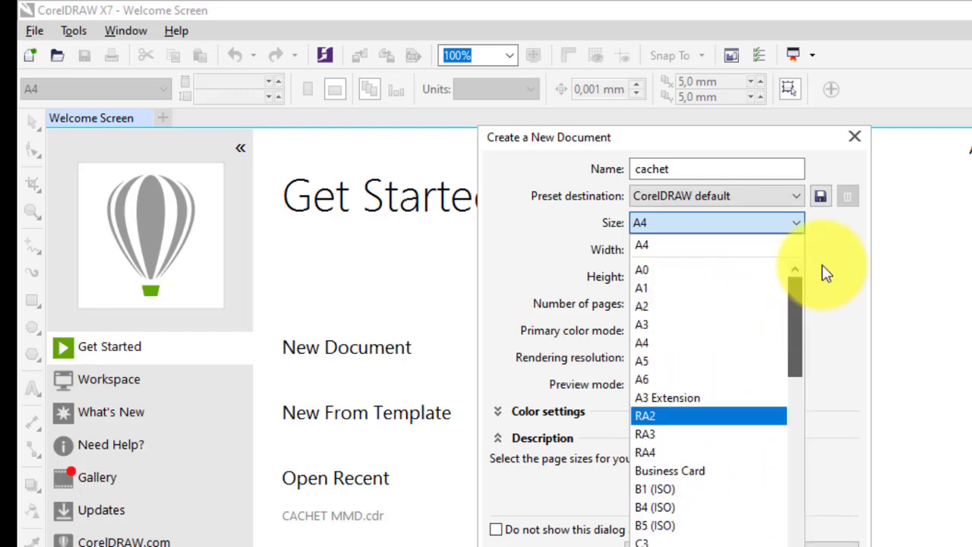
{"action": "left_click", "coordinate": [818, 174]}
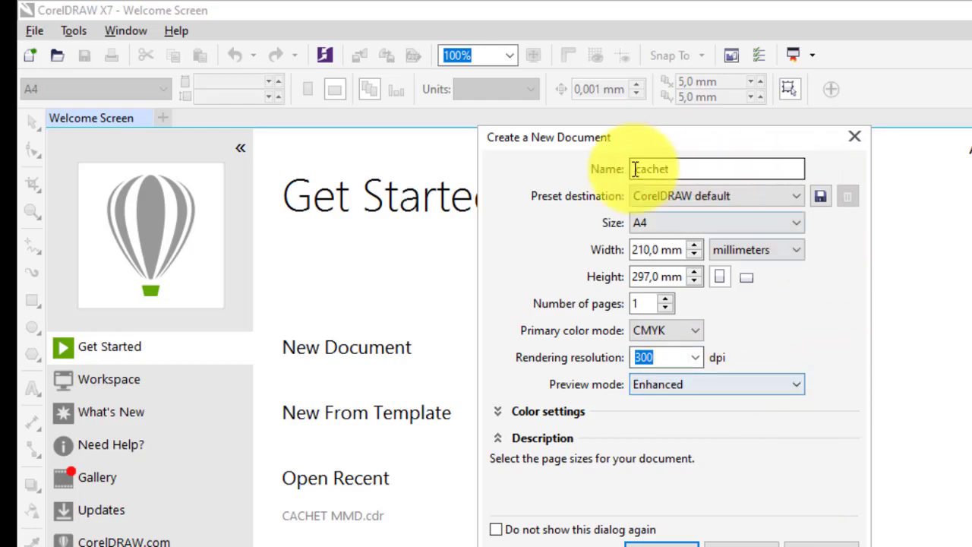
{"action": "left_click", "coordinate": [789, 254]}
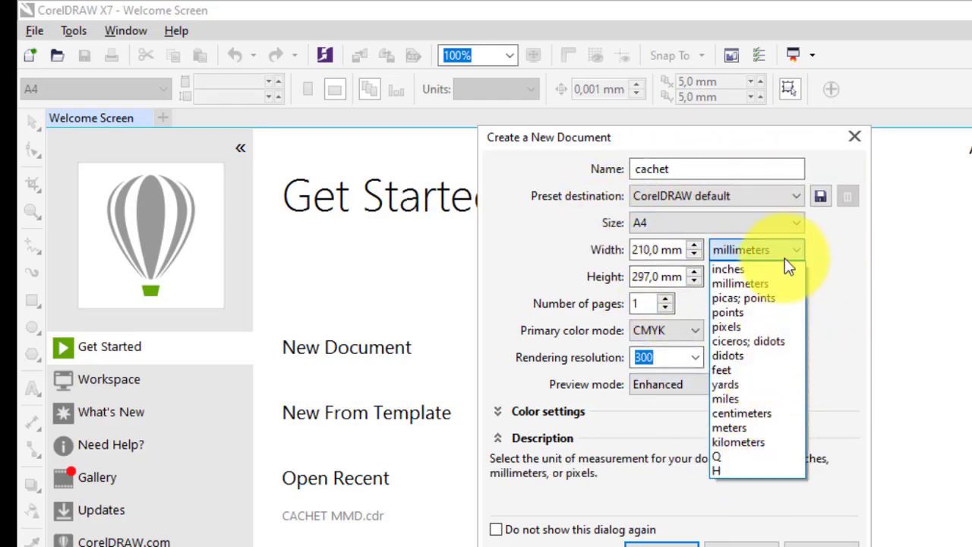
{"action": "left_click", "coordinate": [801, 245]}
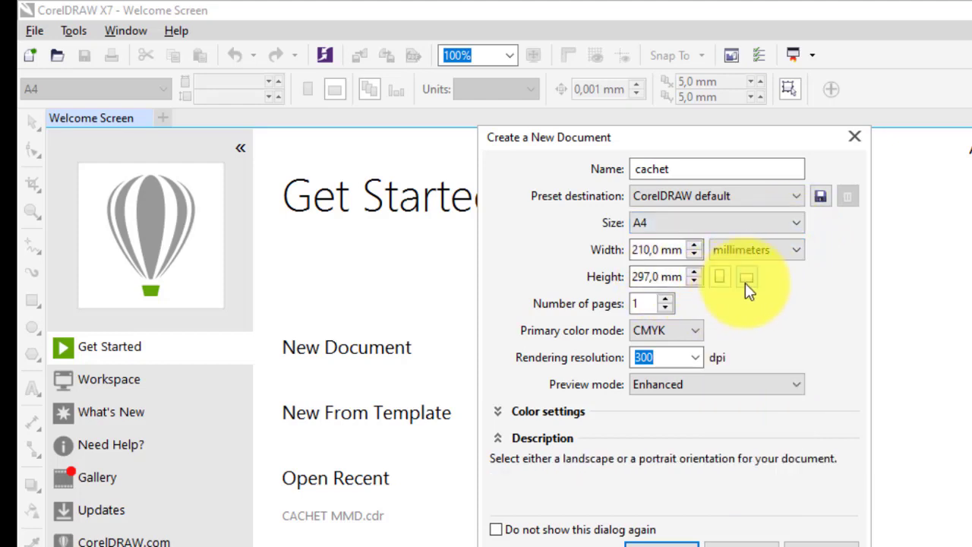
{"action": "left_click", "coordinate": [666, 300]}
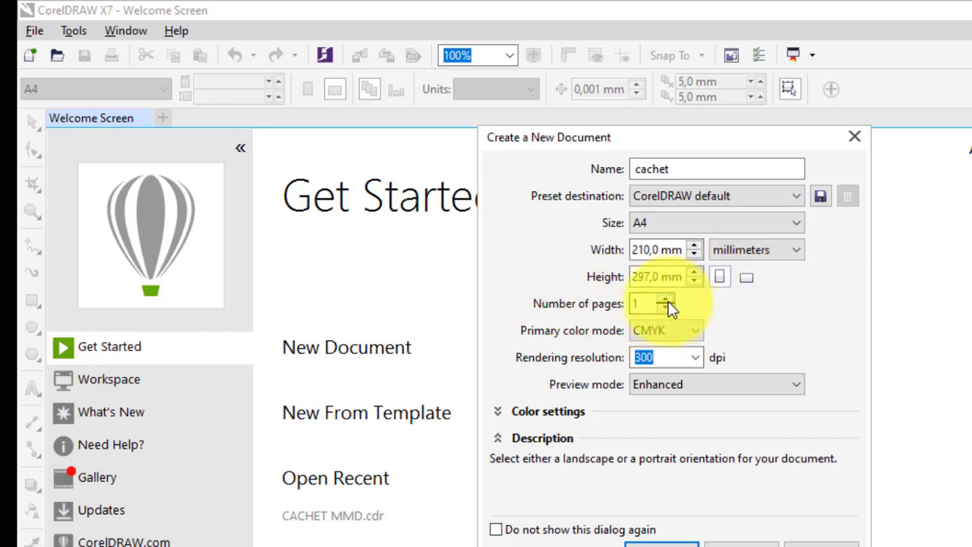
{"action": "double_click", "coordinate": [667, 296]}
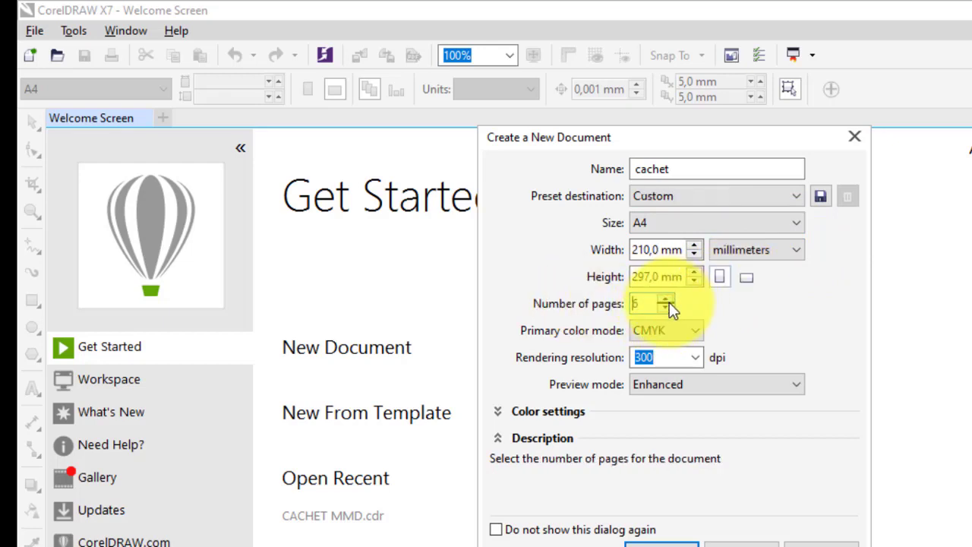
{"action": "double_click", "coordinate": [669, 306]}
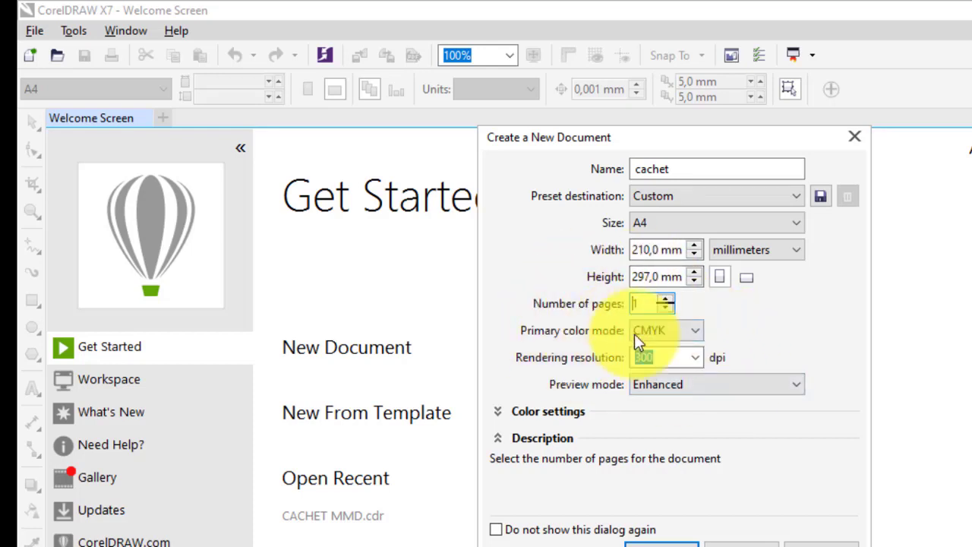
Step: Set the primary color mode to RGB and create the new document
{"action": "left_click", "coordinate": [695, 331]}
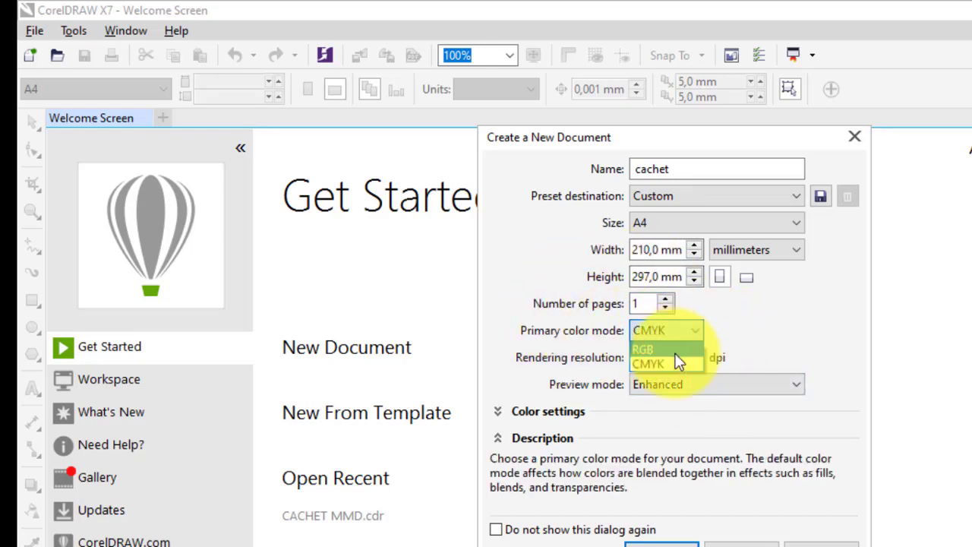
{"action": "left_click", "coordinate": [676, 343]}
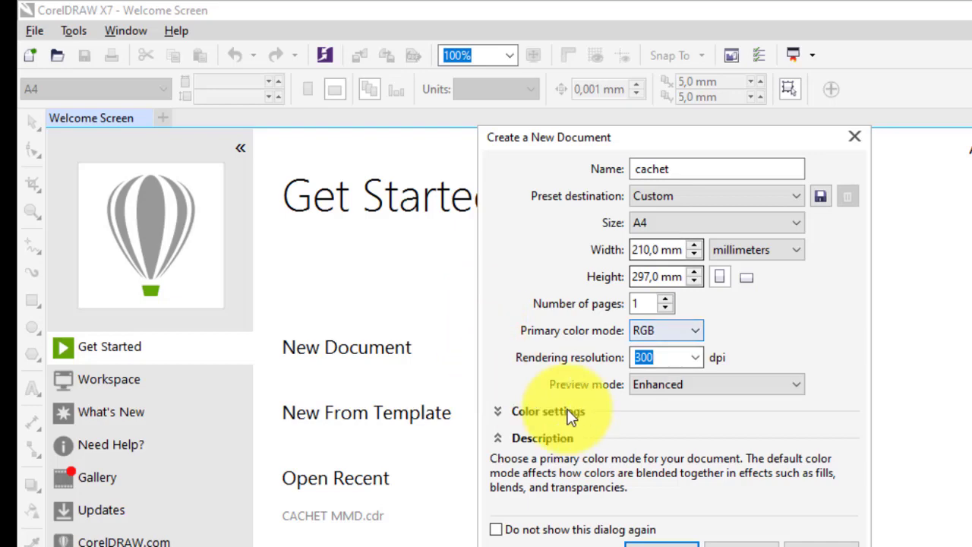
{"action": "left_click", "coordinate": [701, 361]}
{"action": "left_click", "coordinate": [701, 362]}
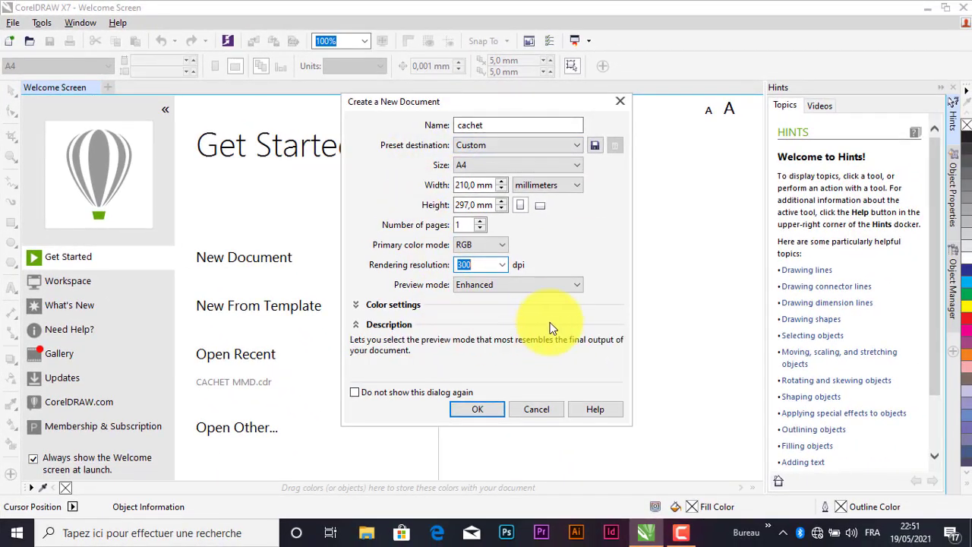
{"action": "left_click", "coordinate": [478, 409]}
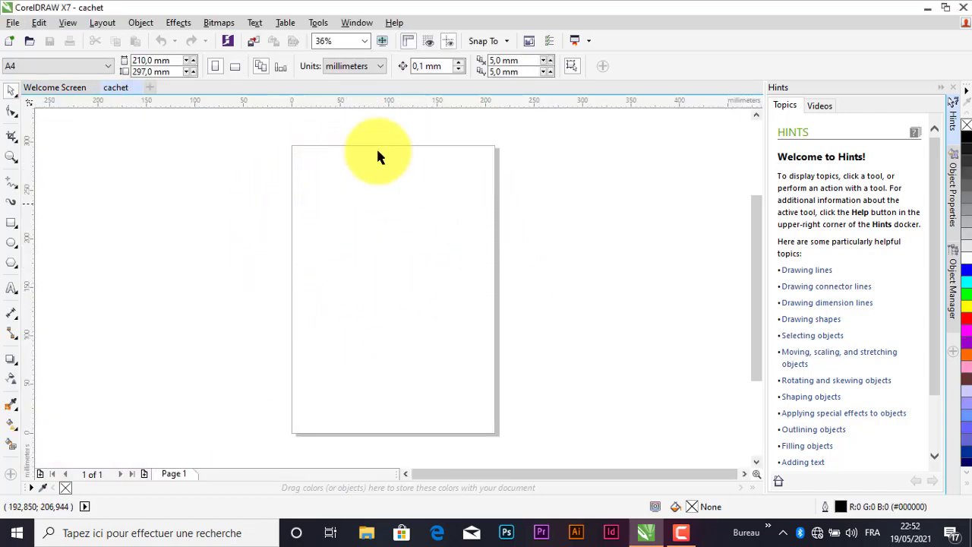
Step: Switch the page to landscape orientation and look through the available page sizes
{"action": "left_click", "coordinate": [236, 71]}
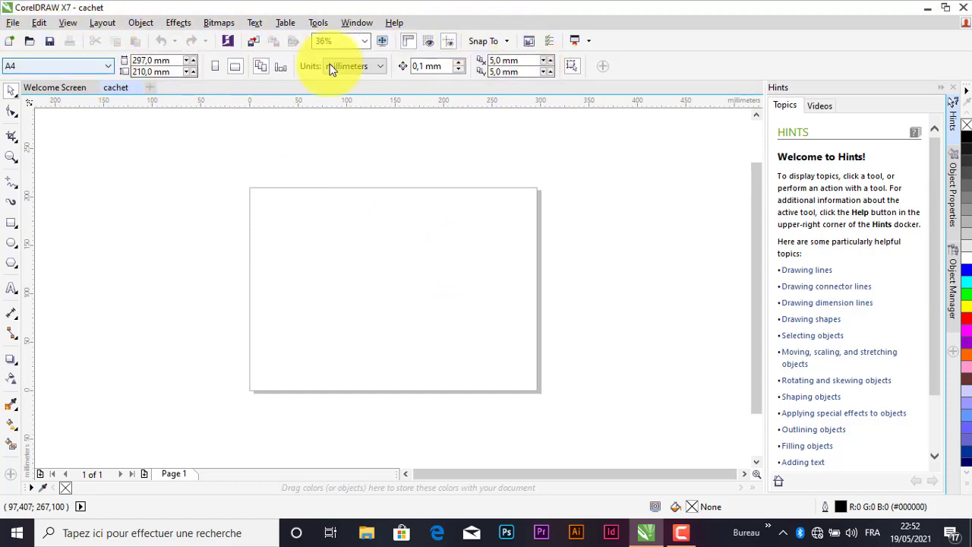
{"action": "left_click", "coordinate": [112, 68]}
{"action": "left_click", "coordinate": [112, 68]}
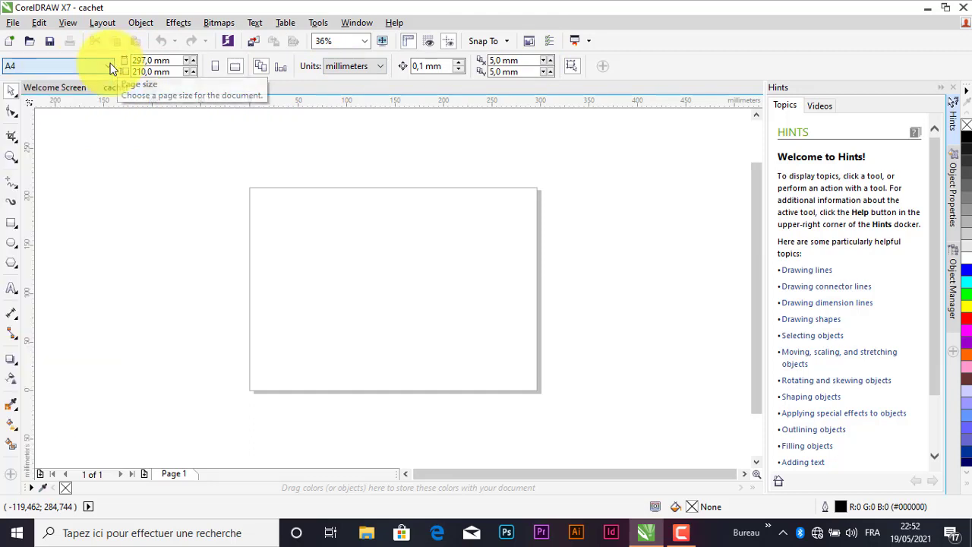
{"action": "left_click", "coordinate": [110, 66]}
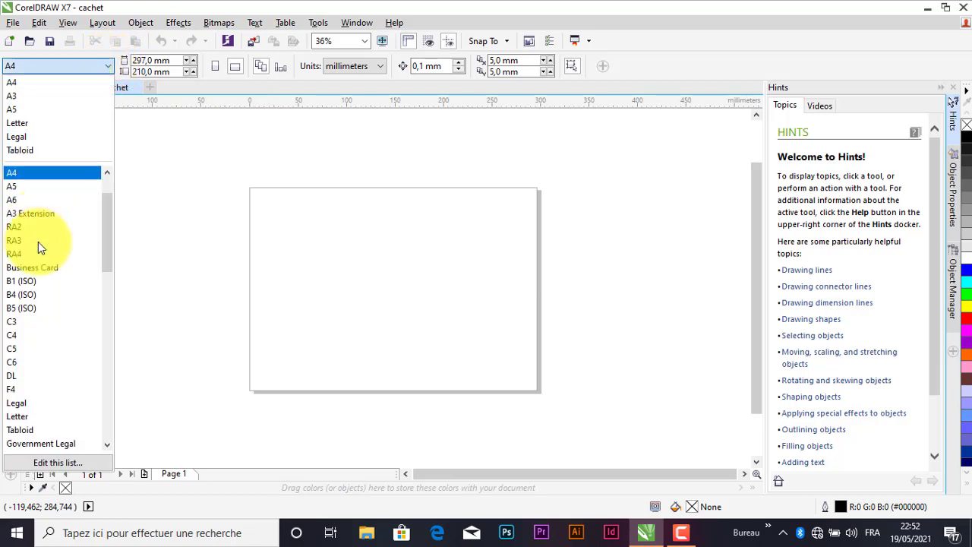
{"action": "left_click", "coordinate": [107, 64]}
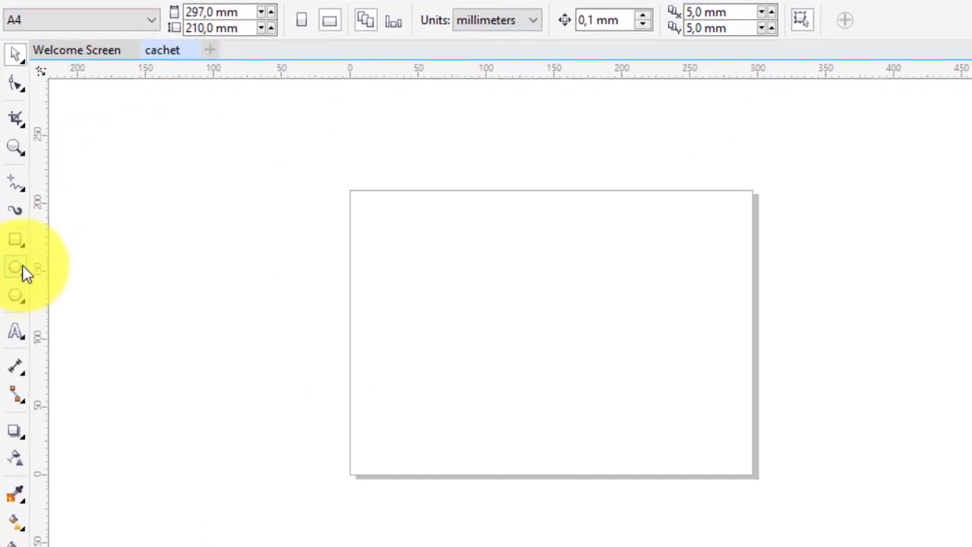
Step: Draw a circle about 111 mm in diameter on the page and set its outline width to 1.5 mm
{"action": "left_click", "coordinate": [23, 273]}
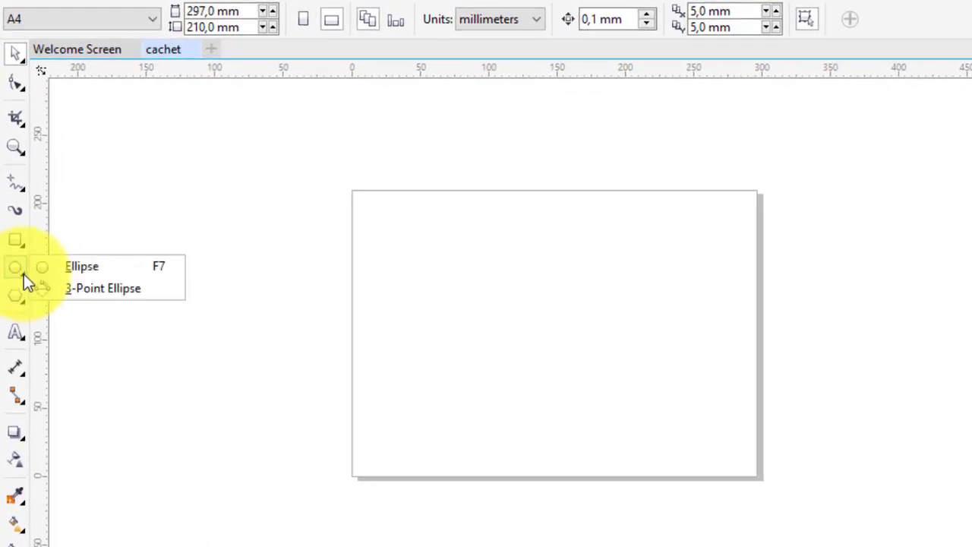
{"action": "left_click", "coordinate": [82, 265]}
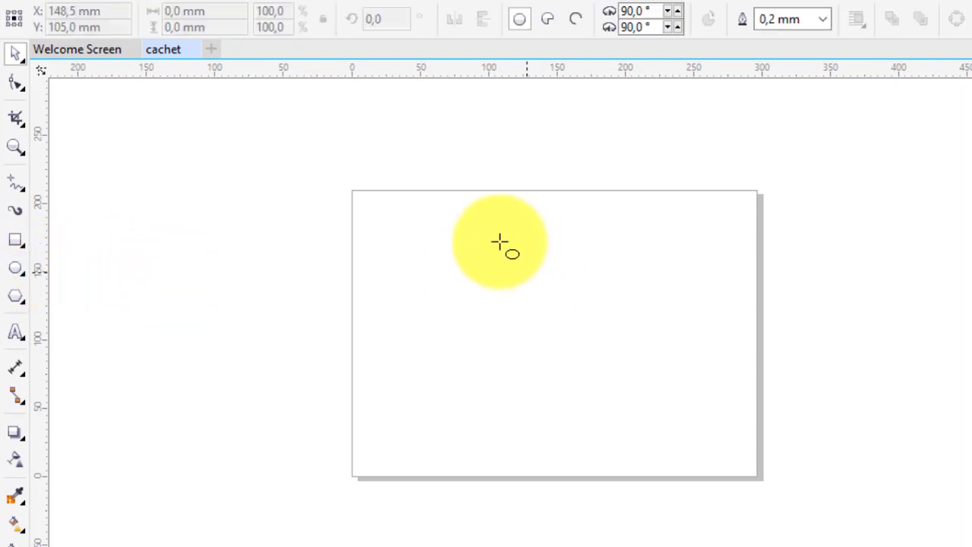
{"action": "left_click_drag", "start_coordinate": [438, 227], "coordinate": [590, 359]}
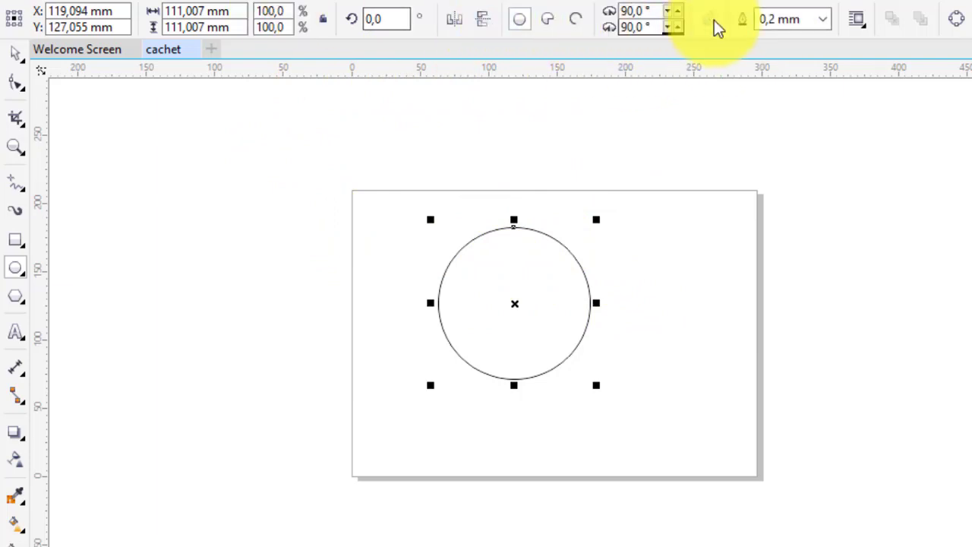
{"action": "left_click", "coordinate": [823, 23]}
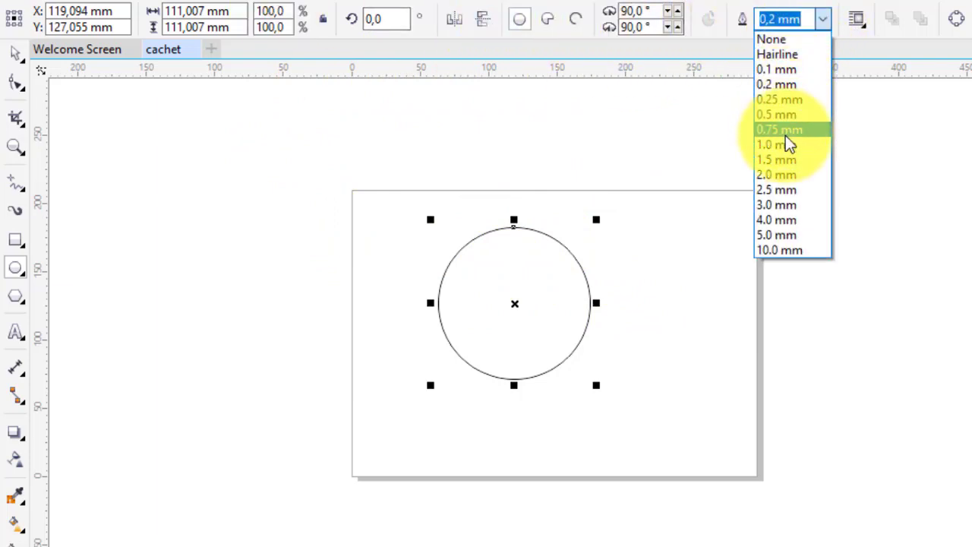
{"action": "left_click", "coordinate": [782, 161]}
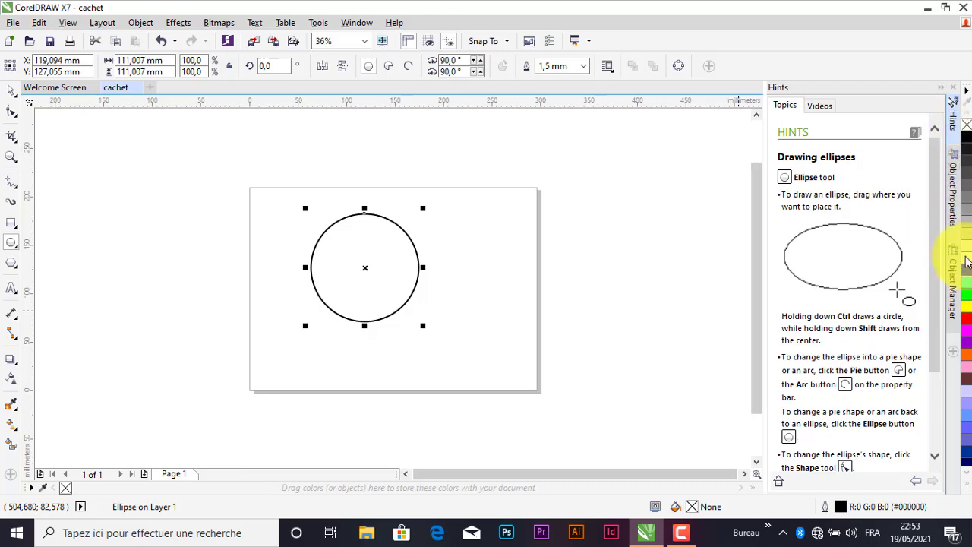
Step: Color the circle's outline red and leave the circle without a fill
{"action": "left_click", "coordinate": [968, 158]}
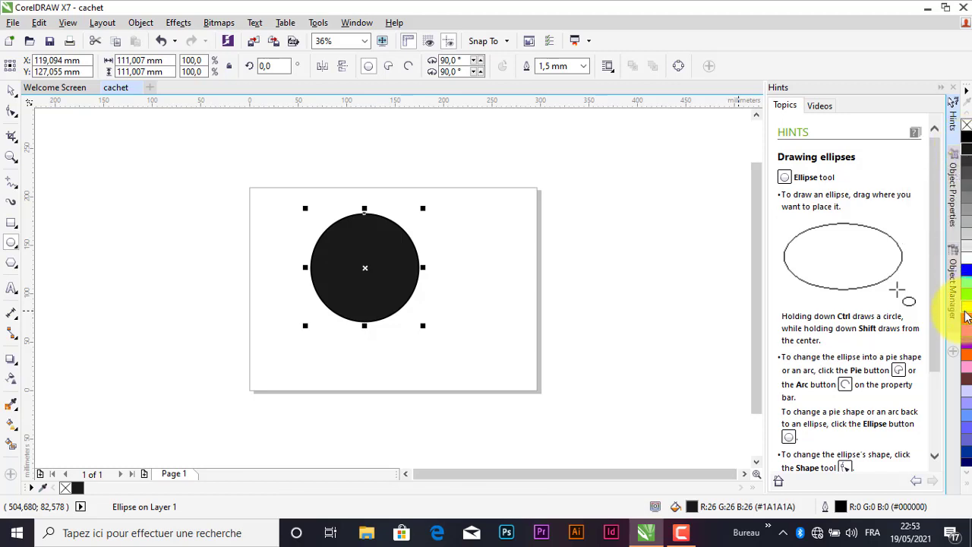
{"action": "right_click", "coordinate": [968, 323]}
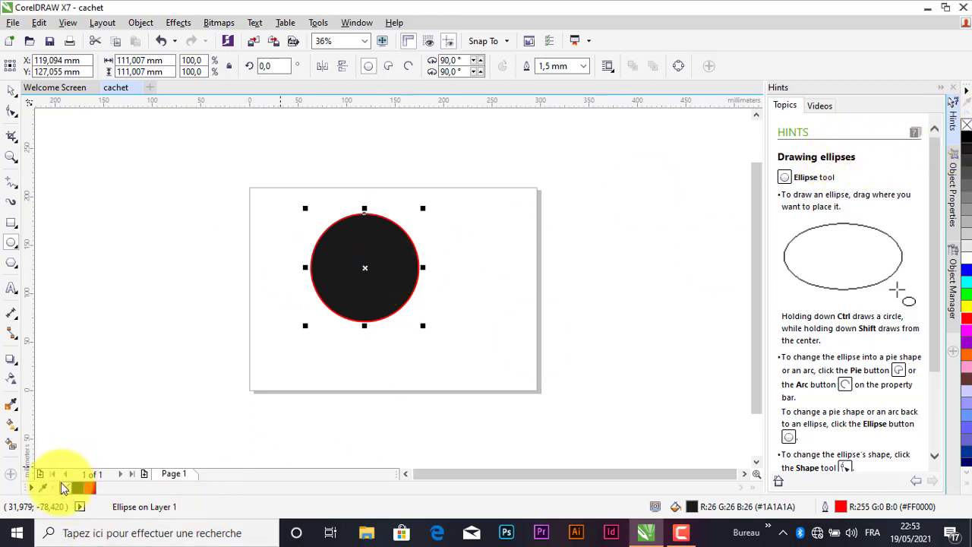
{"action": "left_click", "coordinate": [68, 489]}
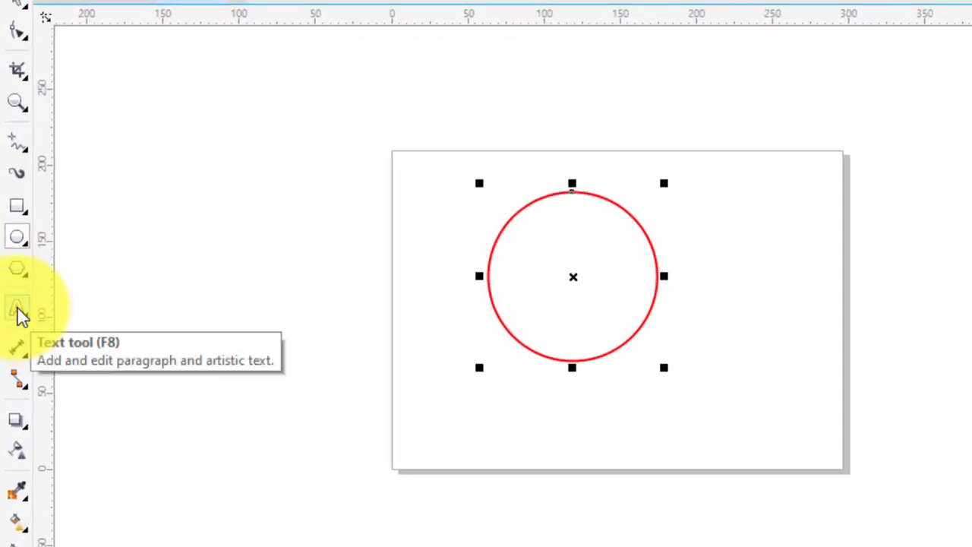
Step: Add the text "sms formation" along the lower arc of the circle with the Text tool
{"action": "key", "text": "Escape"}
{"action": "key", "text": "F8"}
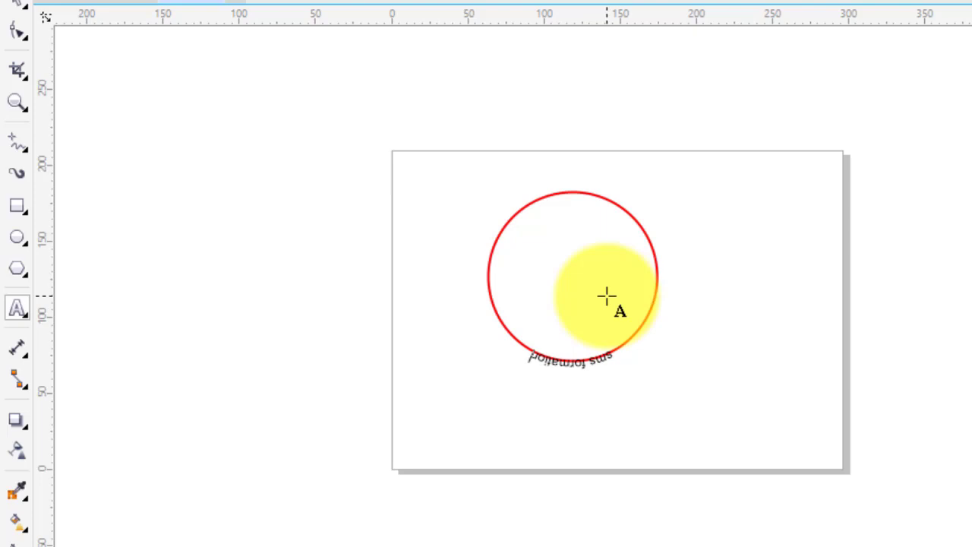
Step: Mirror the "sms formation" text horizontally and vertically so it reads upright inside the circle's lower arc
{"action": "left_click", "coordinate": [536, 342]}
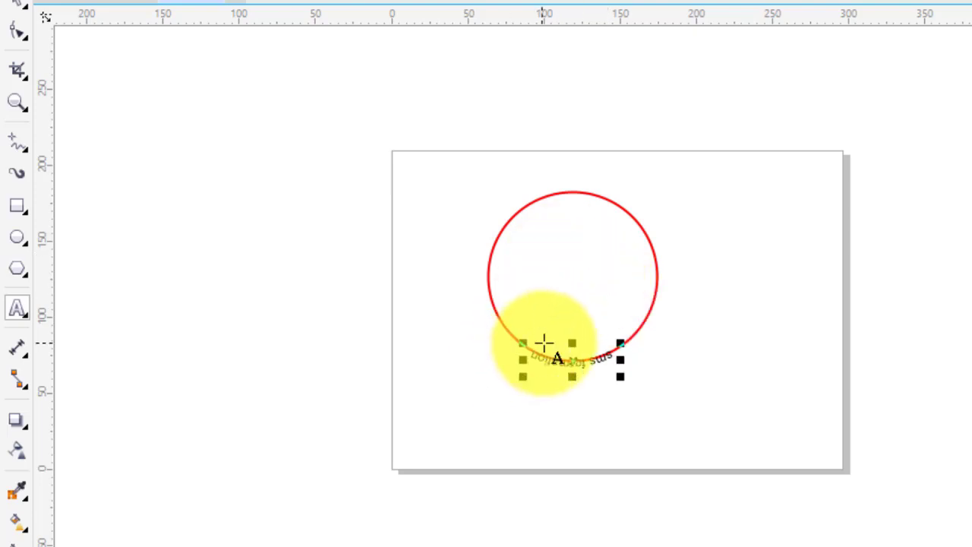
{"action": "scroll", "coordinate": [543, 343], "scroll_direction": "up", "scroll_amount": 2}
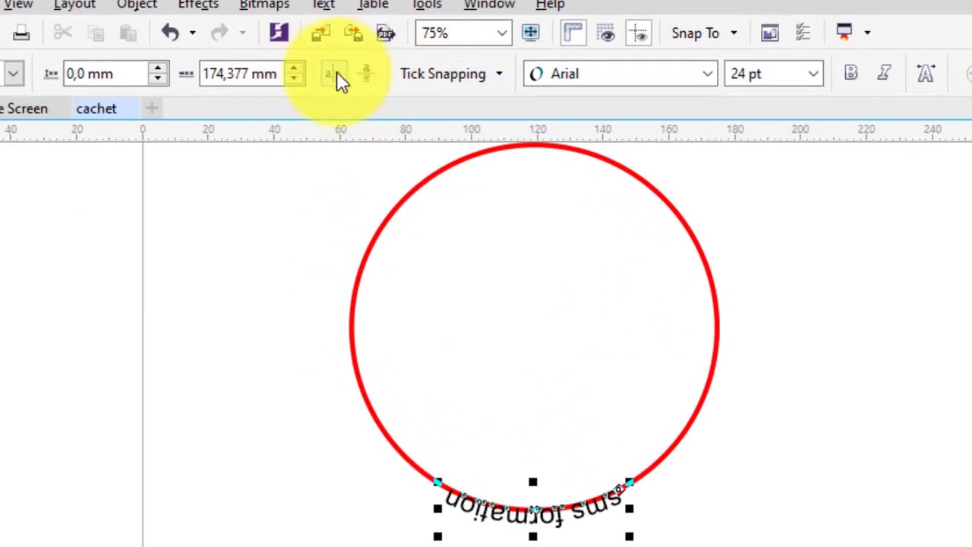
{"action": "left_click", "coordinate": [336, 74]}
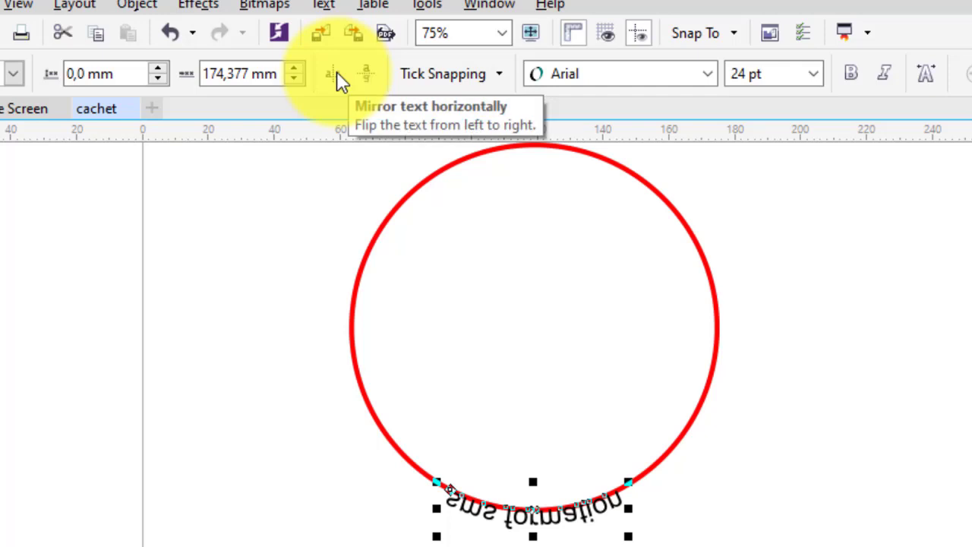
{"action": "left_click", "coordinate": [365, 73]}
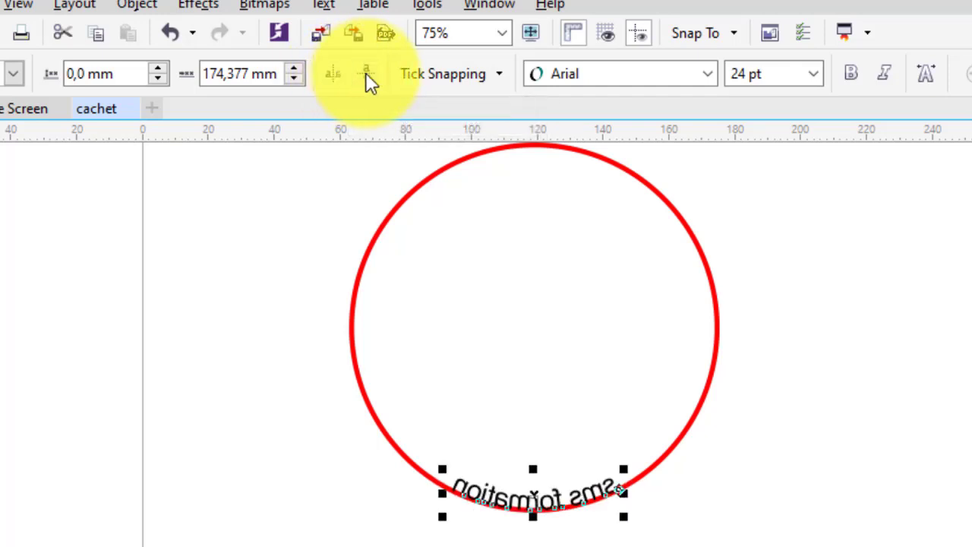
{"action": "left_click", "coordinate": [336, 74]}
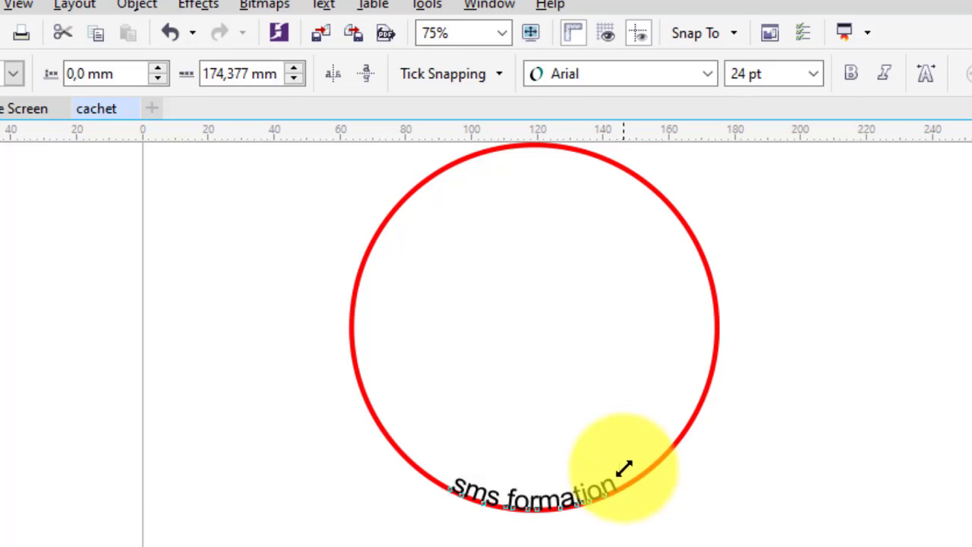
Step: Enlarge the curved text to about 50.7 pt, offset it about 13 mm outside the circle, and stretch it wider
{"action": "left_click_drag", "start_coordinate": [624, 469], "coordinate": [716, 343]}
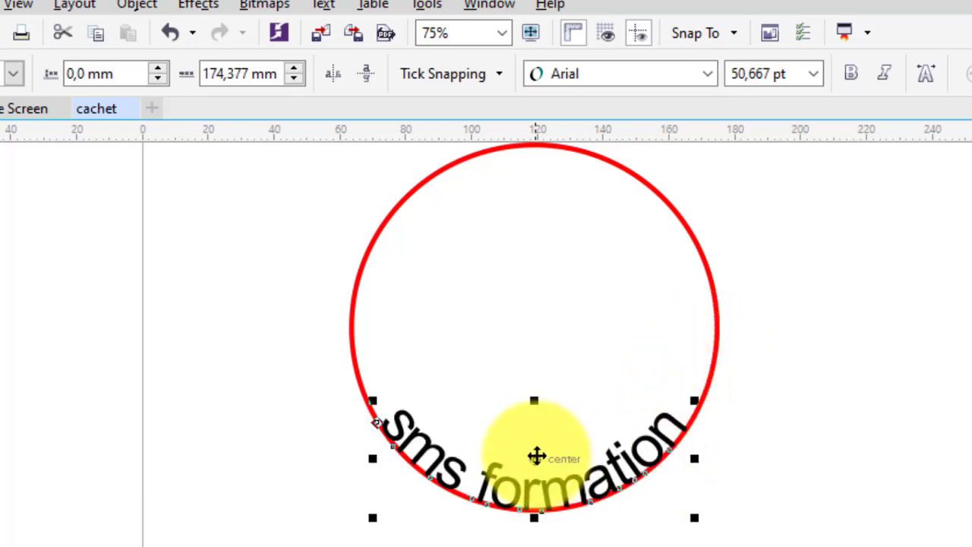
{"action": "mouse_move", "coordinate": [537, 455]}
{"action": "left_mouse_down"}
{"action": "mouse_move", "coordinate": [531, 489]}
{"action": "mouse_move", "coordinate": [535, 455]}
{"action": "left_mouse_up"}
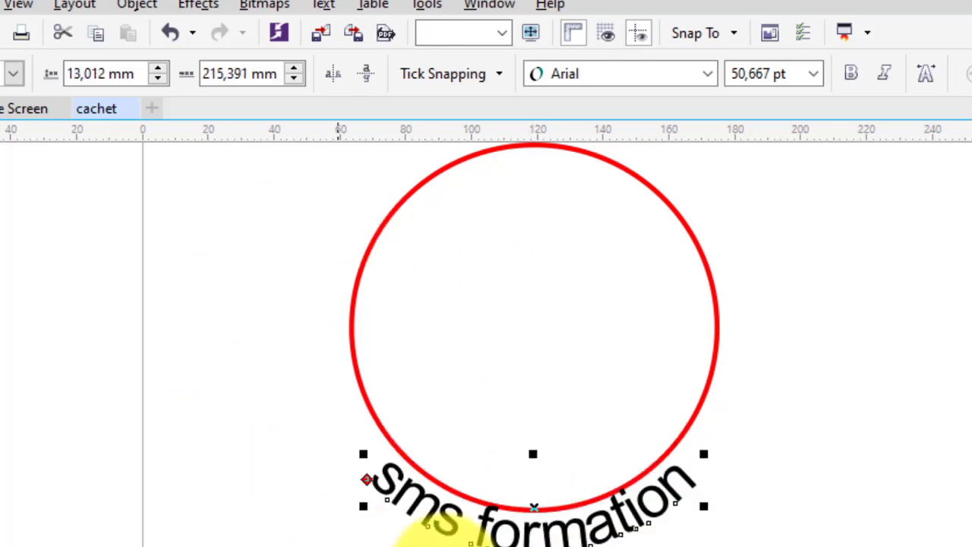
{"action": "left_click_drag", "start_coordinate": [705, 505], "coordinate": [771, 481]}
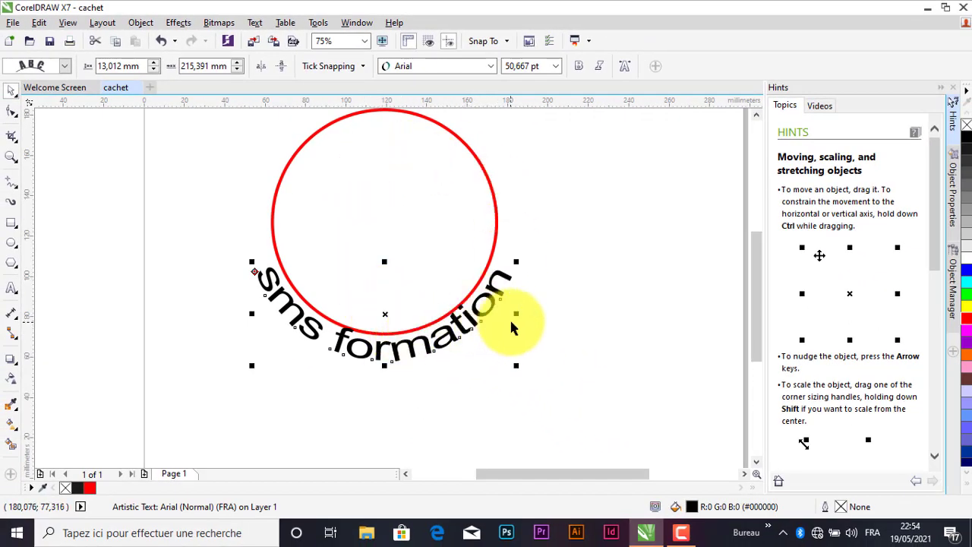
Step: Narrow the curved "sms formation" text and change its font to Arial Rounded MT Bold
{"action": "left_click_drag", "start_coordinate": [517, 313], "coordinate": [475, 337]}
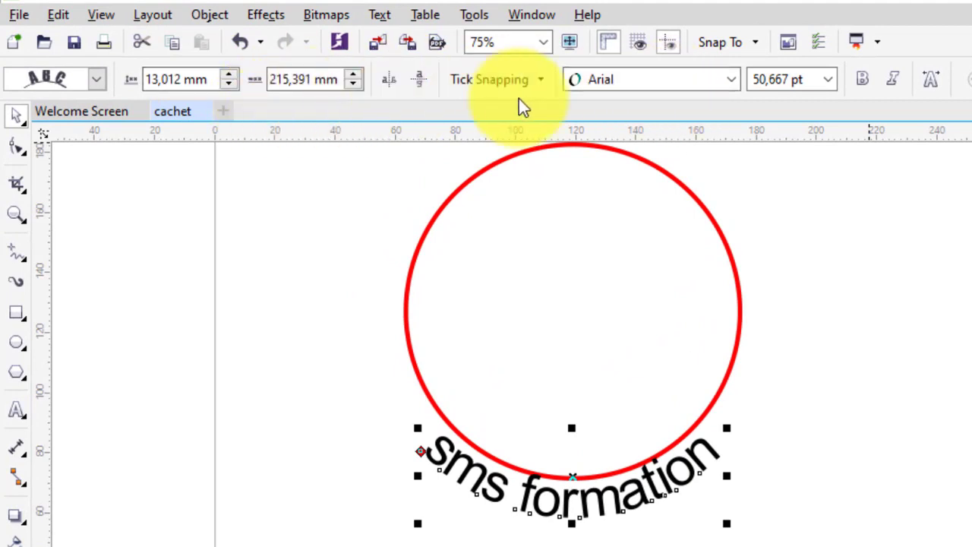
{"action": "left_click", "coordinate": [730, 80]}
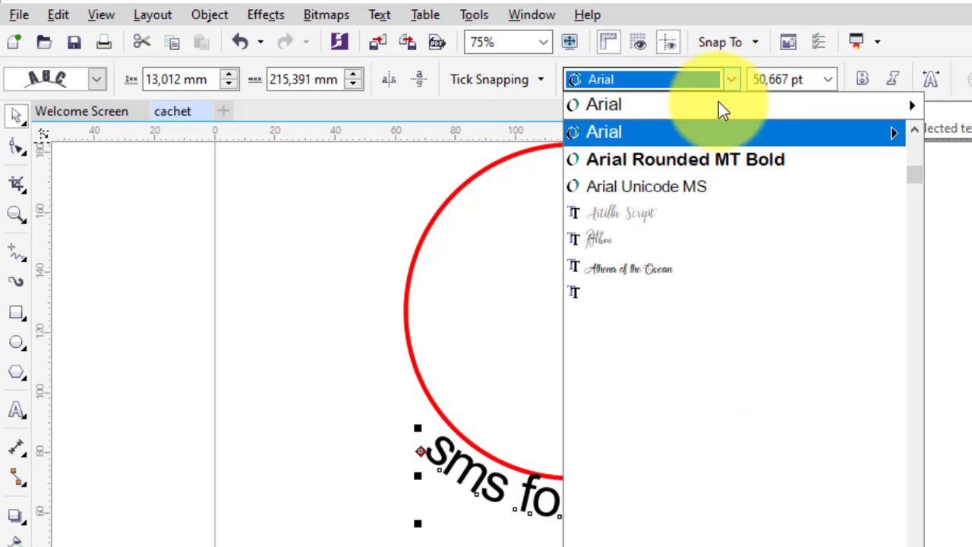
{"action": "left_click", "coordinate": [683, 169]}
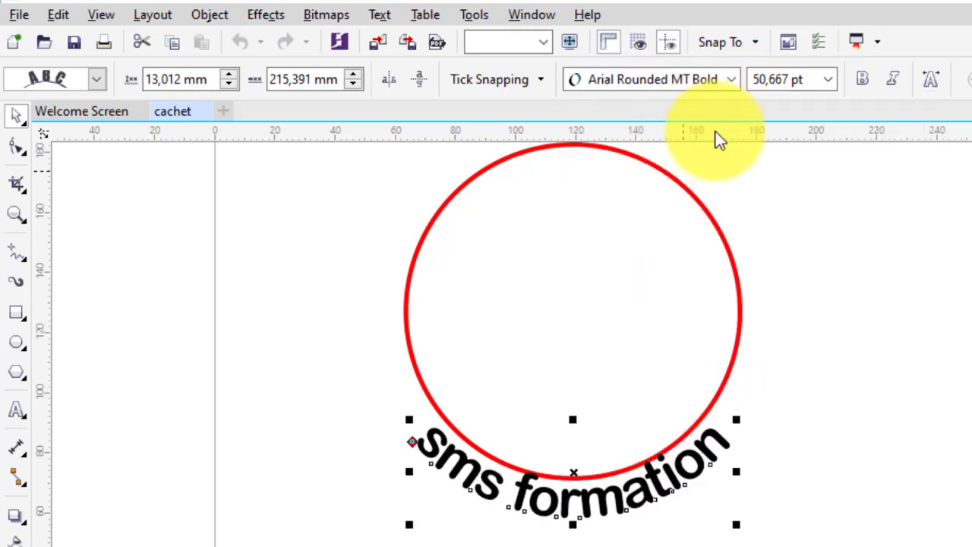
{"action": "left_click", "coordinate": [827, 82]}
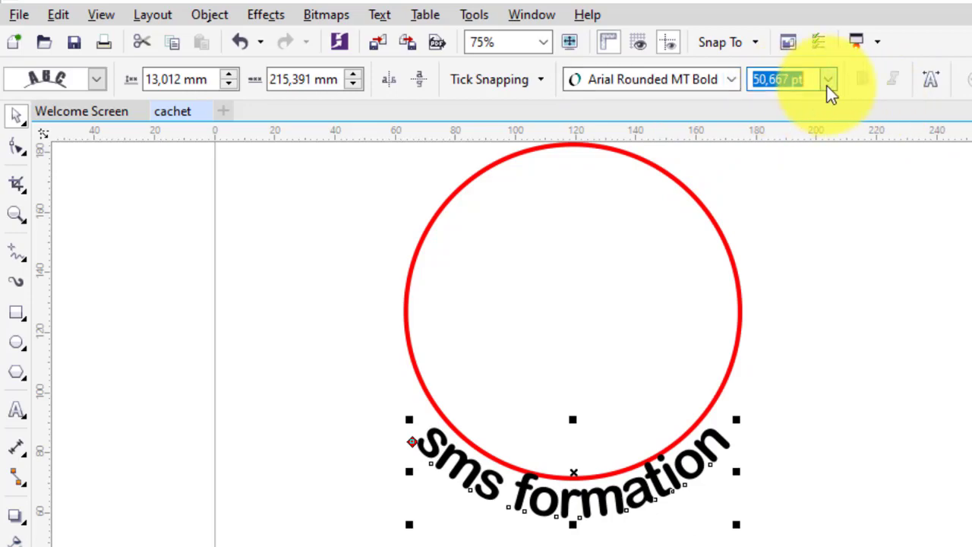
{"action": "left_click", "coordinate": [827, 82]}
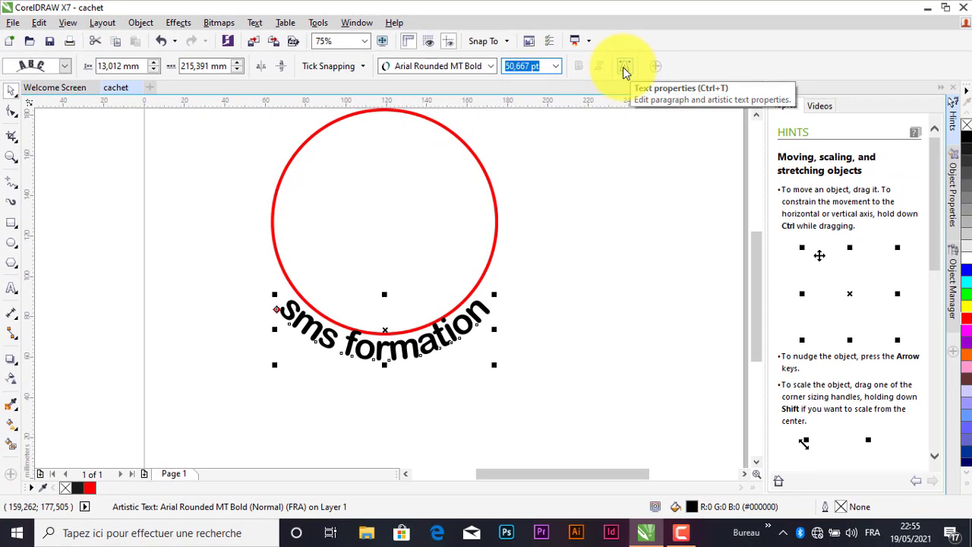
Step: Open the text properties of the "sms formation" text and look through its character, paragraph and frame settings
{"action": "left_click", "coordinate": [623, 67]}
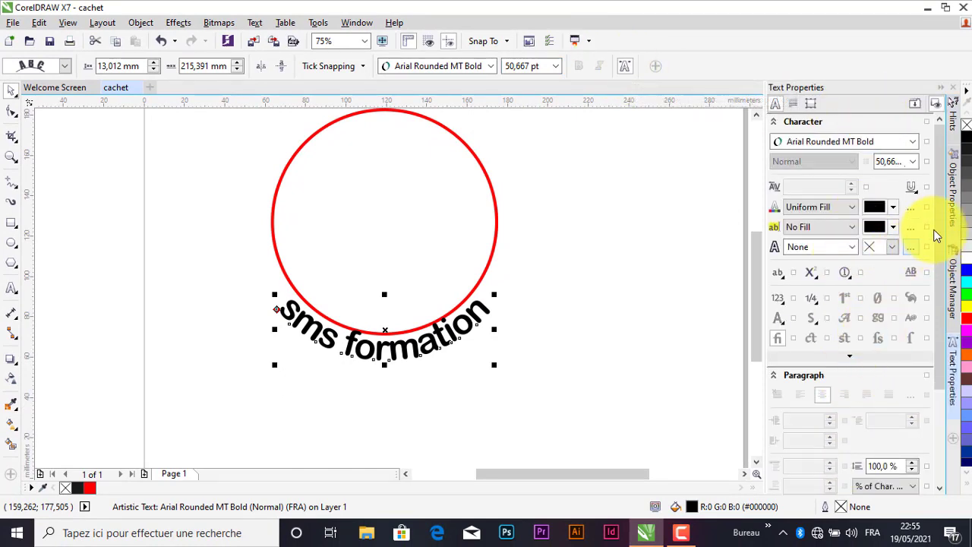
{"action": "scroll", "coordinate": [948, 317], "scroll_direction": "down", "scroll_amount": 2}
{"action": "scroll", "coordinate": [948, 317], "scroll_direction": "down", "scroll_amount": 3}
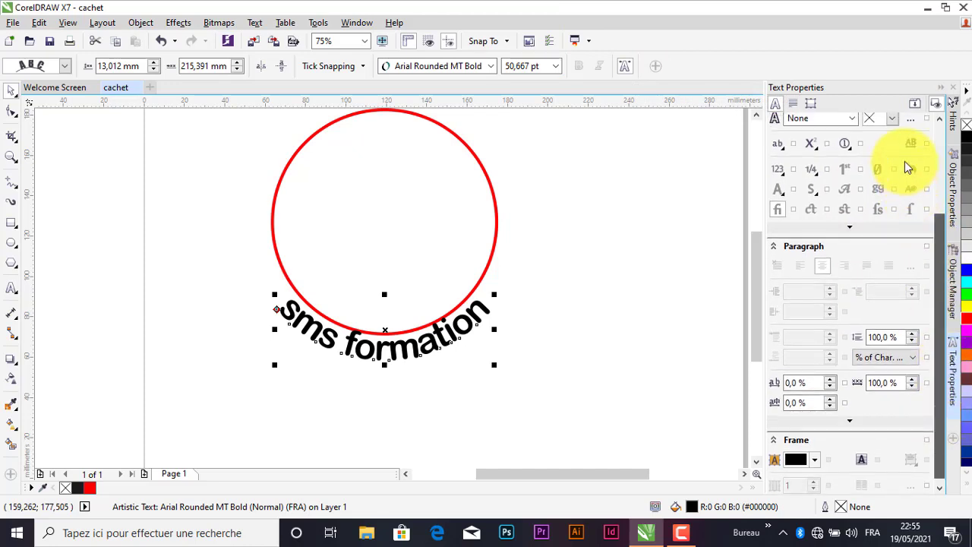
{"action": "scroll", "coordinate": [904, 151], "scroll_direction": "up", "scroll_amount": 5}
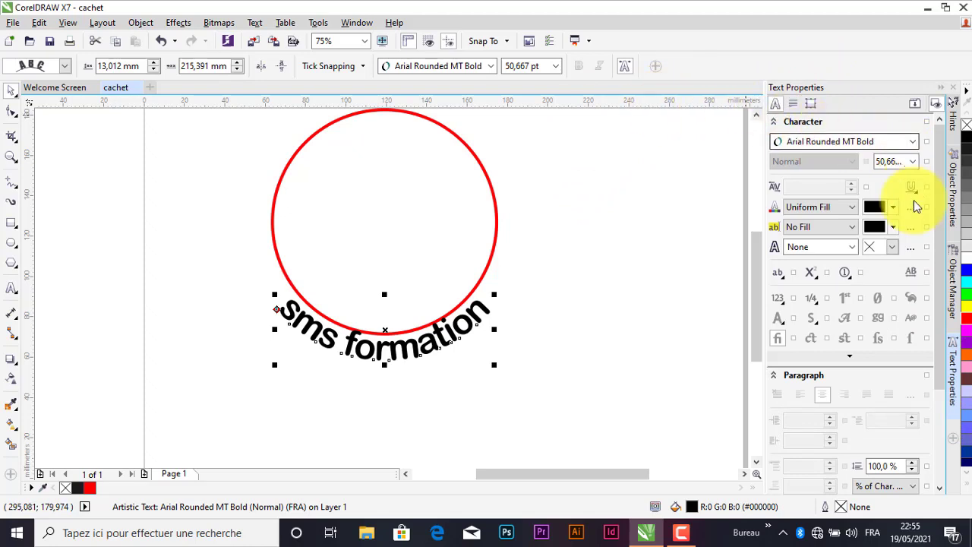
{"action": "left_click_drag", "start_coordinate": [939, 267], "coordinate": [941, 391]}
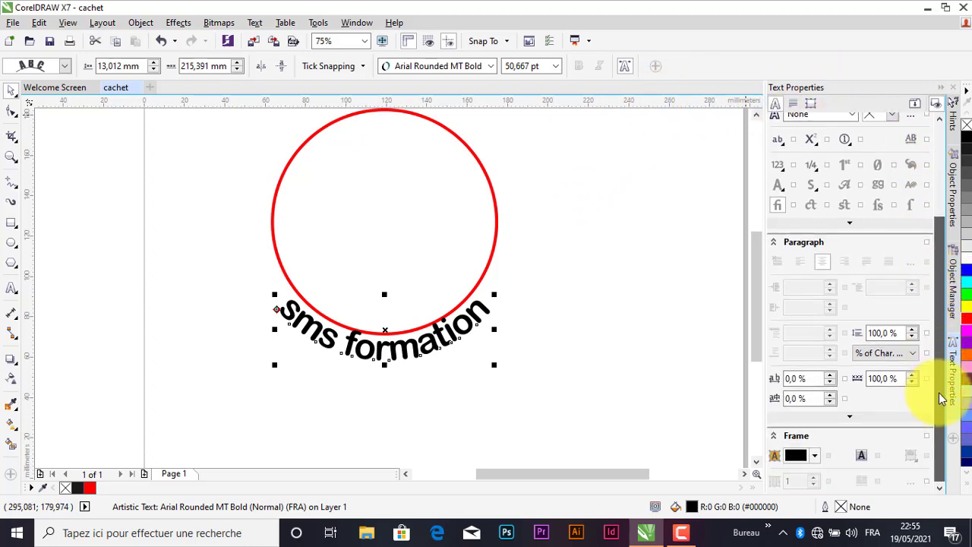
{"action": "left_click_drag", "start_coordinate": [946, 212], "coordinate": [934, 114]}
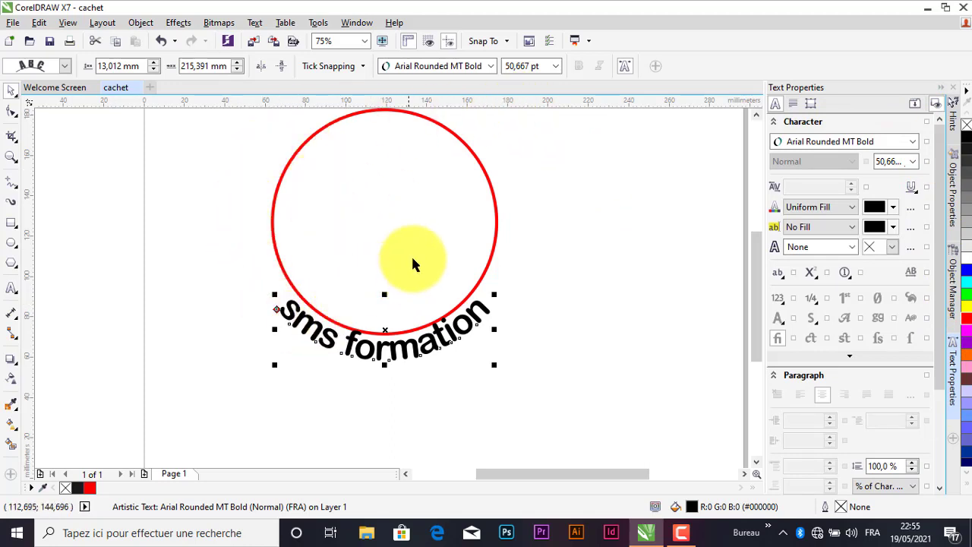
Step: Add the text "sms hotesse guinée by" followed by the author's name along the circle's upper arc with the Text tool
{"action": "scroll", "coordinate": [438, 230], "scroll_direction": "down", "scroll_amount": 2}
{"action": "scroll", "coordinate": [425, 202], "scroll_direction": "up", "scroll_amount": 1}
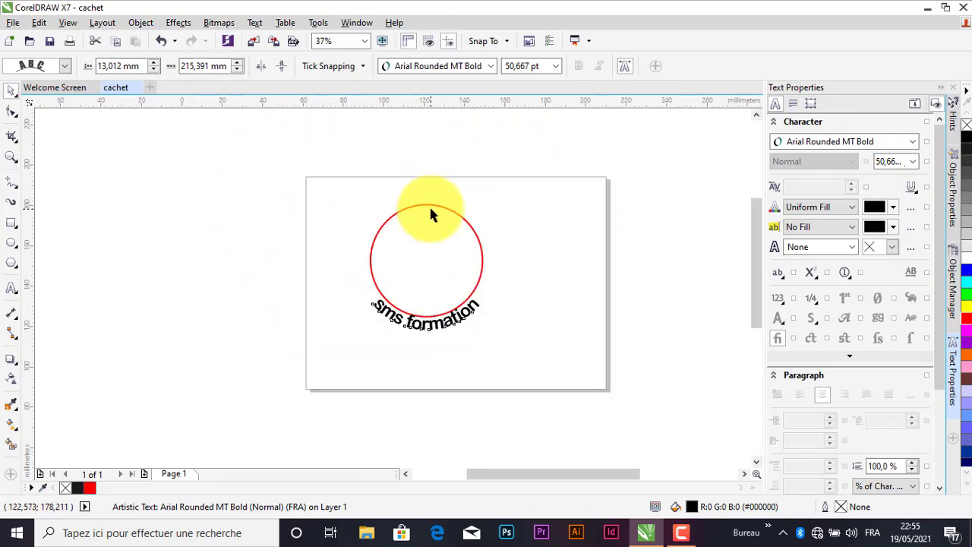
{"action": "scroll", "coordinate": [429, 205], "scroll_direction": "up", "scroll_amount": 1}
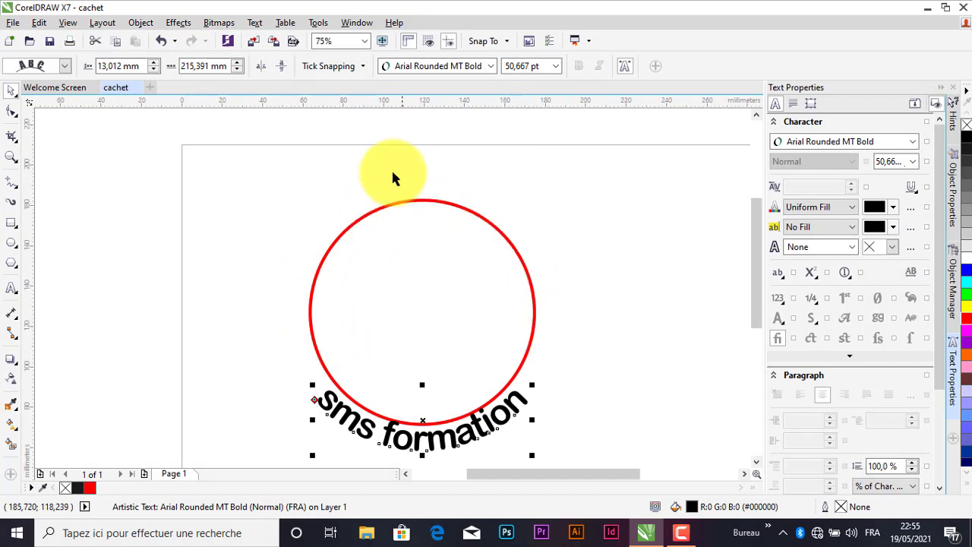
{"action": "left_click", "coordinate": [10, 288]}
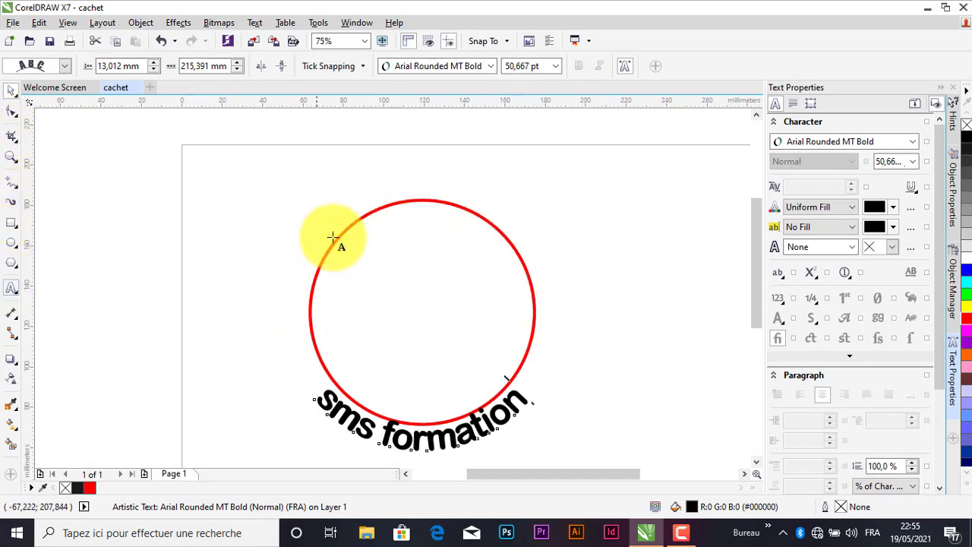
{"action": "left_click", "coordinate": [420, 199]}
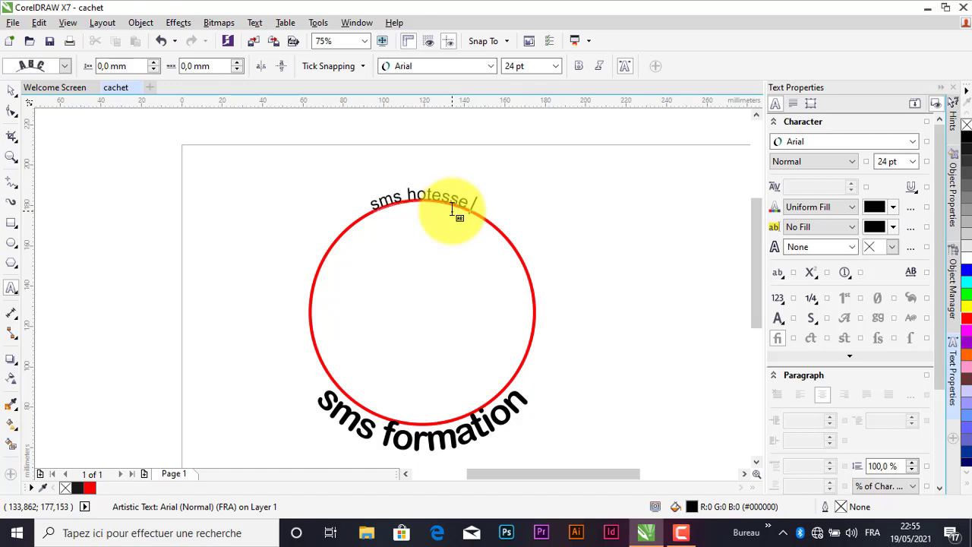
{"action": "type", "text": "d"}
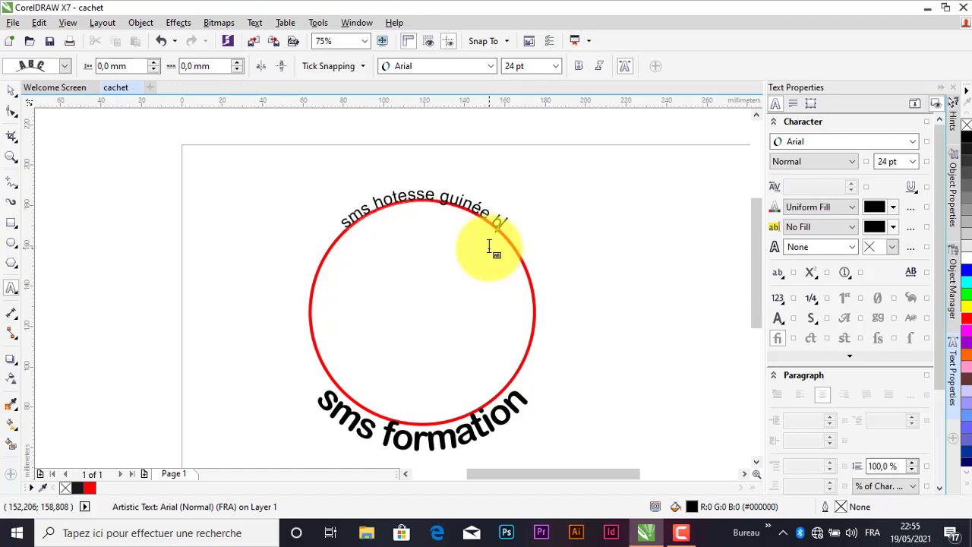
{"action": "type", "text": "kin"}
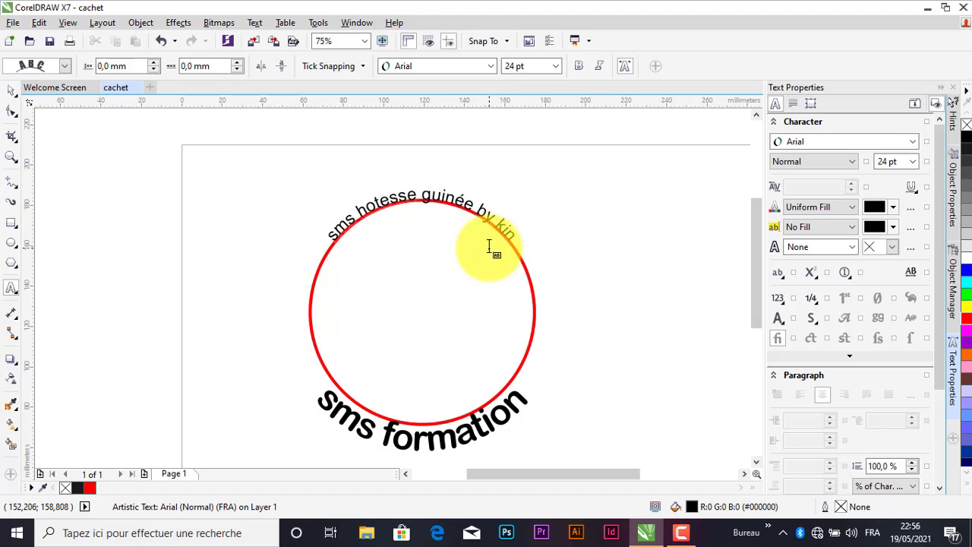
{"action": "type", "text": "g sal"}
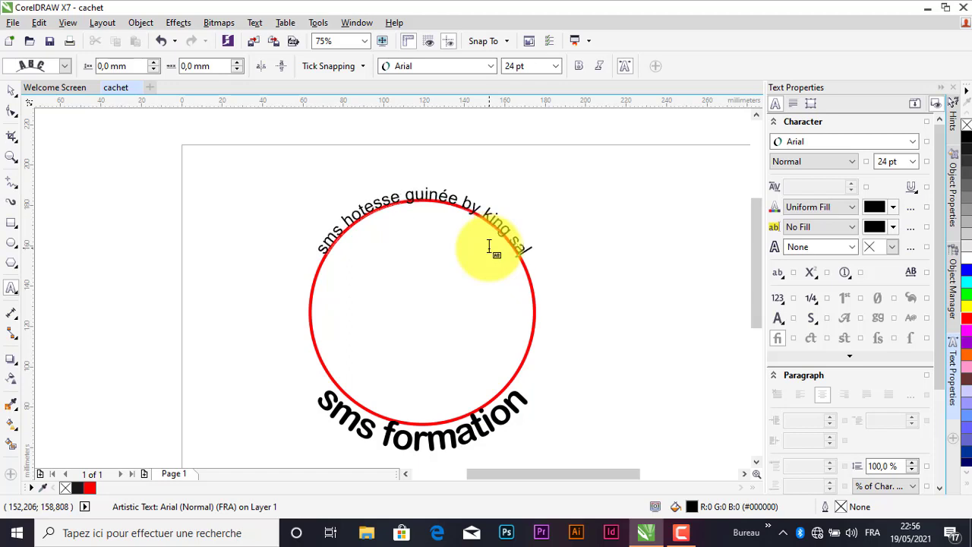
{"action": "type", "text": "cko"}
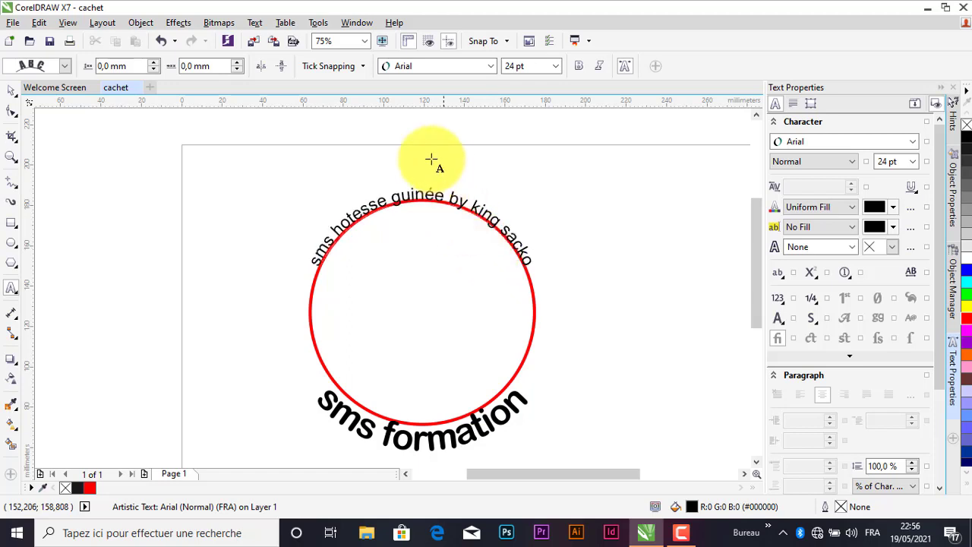
Step: Enlarge the upper curved text to about 37.6 pt and make it bold
{"action": "left_click", "coordinate": [11, 91]}
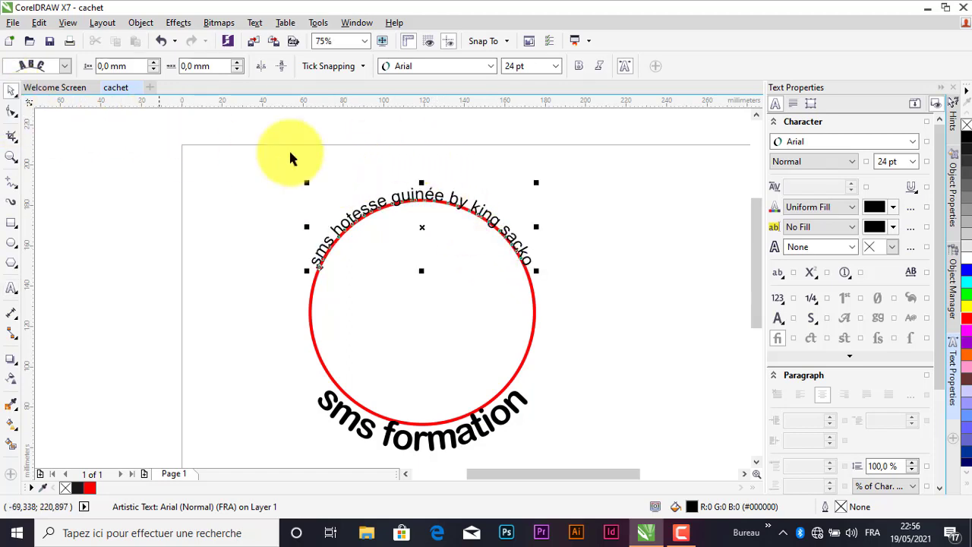
{"action": "left_click_drag", "start_coordinate": [538, 181], "coordinate": [600, 125]}
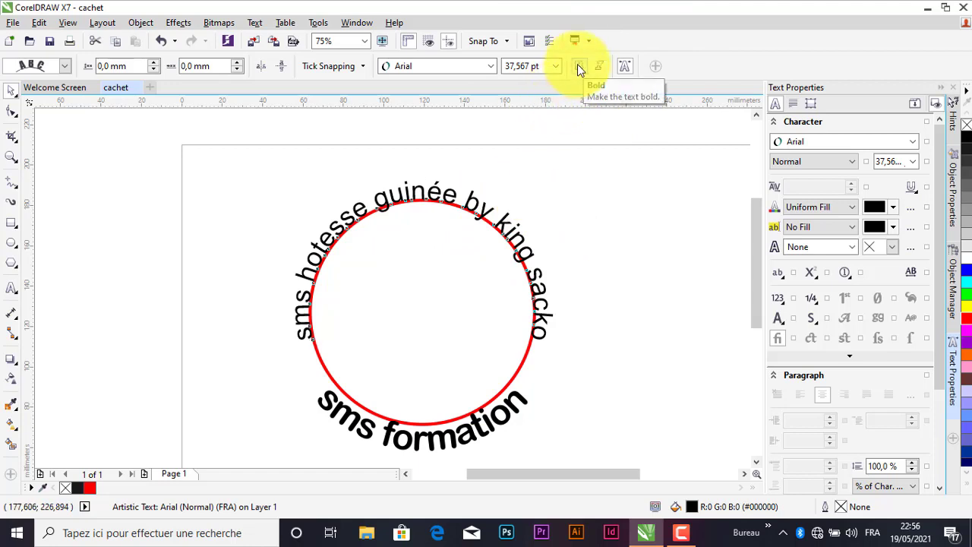
{"action": "left_click", "coordinate": [578, 66]}
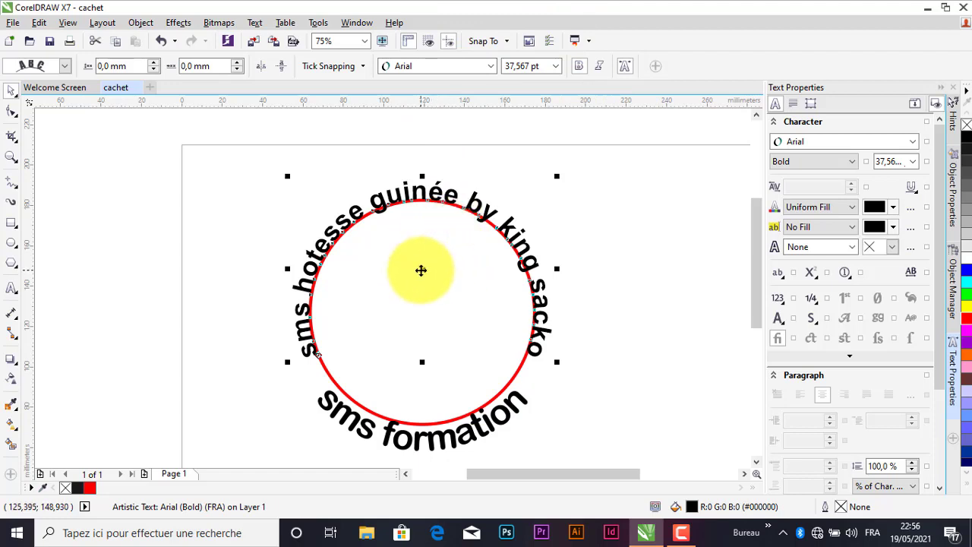
Step: Move the upper text about 6 mm outside the circle, with an offset of about 8.2 mm along it
{"action": "mouse_move", "coordinate": [422, 269]}
{"action": "left_mouse_down"}
{"action": "mouse_move", "coordinate": [426, 253]}
{"action": "mouse_move", "coordinate": [403, 254]}
{"action": "left_mouse_up"}
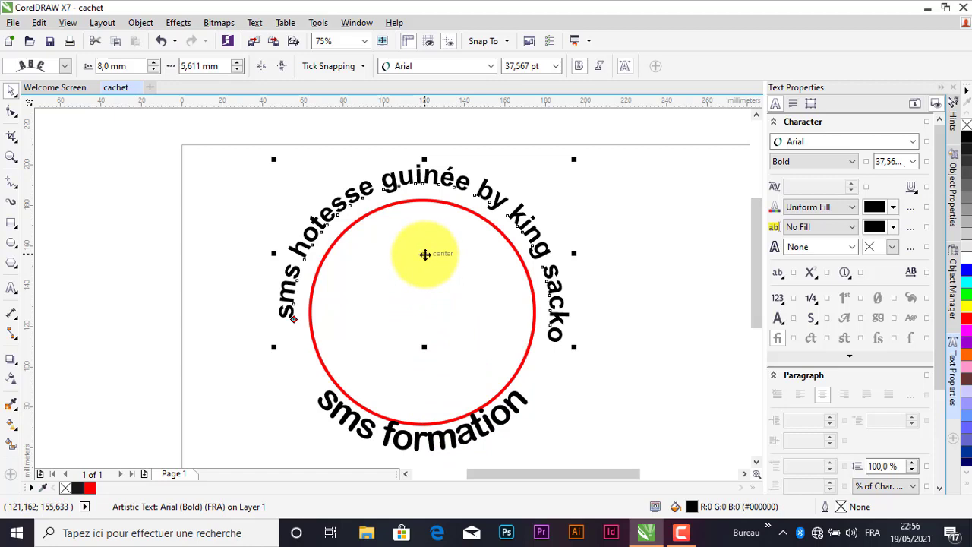
{"action": "left_click_drag", "start_coordinate": [425, 257], "coordinate": [426, 262]}
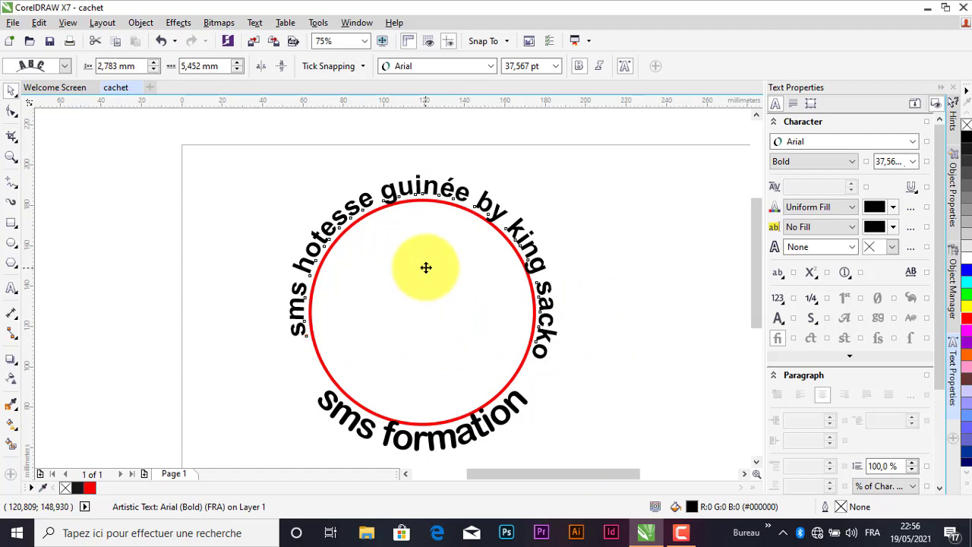
{"action": "left_click_drag", "start_coordinate": [426, 267], "coordinate": [428, 263]}
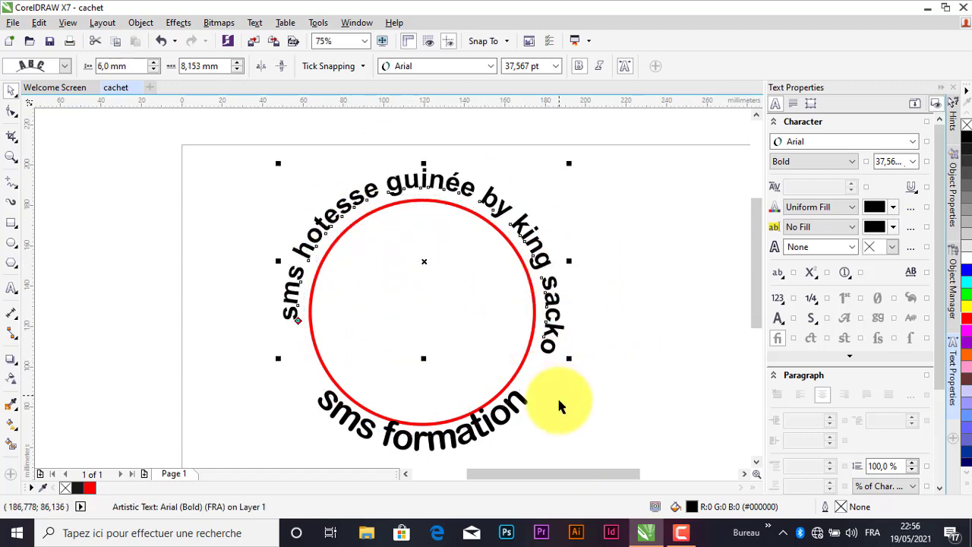
Step: Select only the "sms formation" text and increase its distance from the circle to 18 mm
{"action": "left_click", "coordinate": [498, 428]}
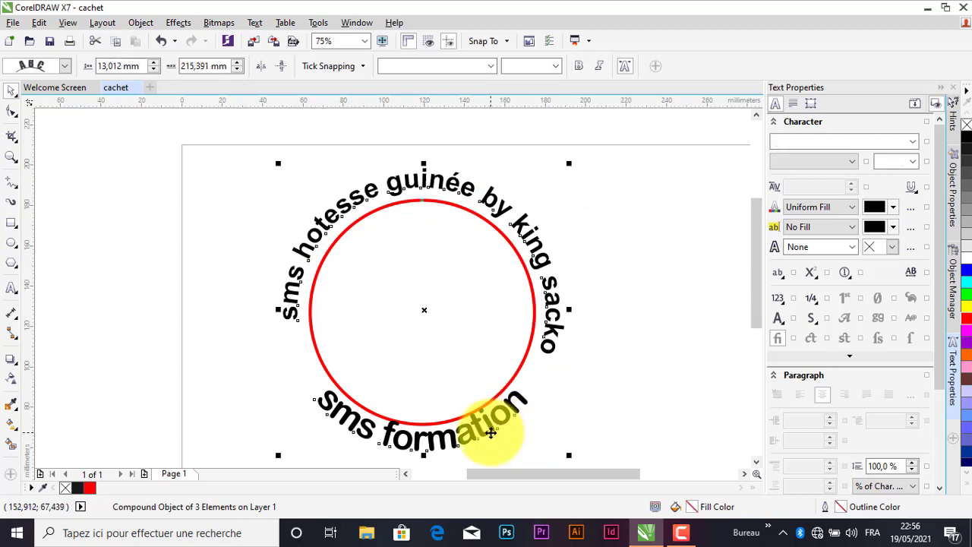
{"action": "double_click", "coordinate": [495, 430]}
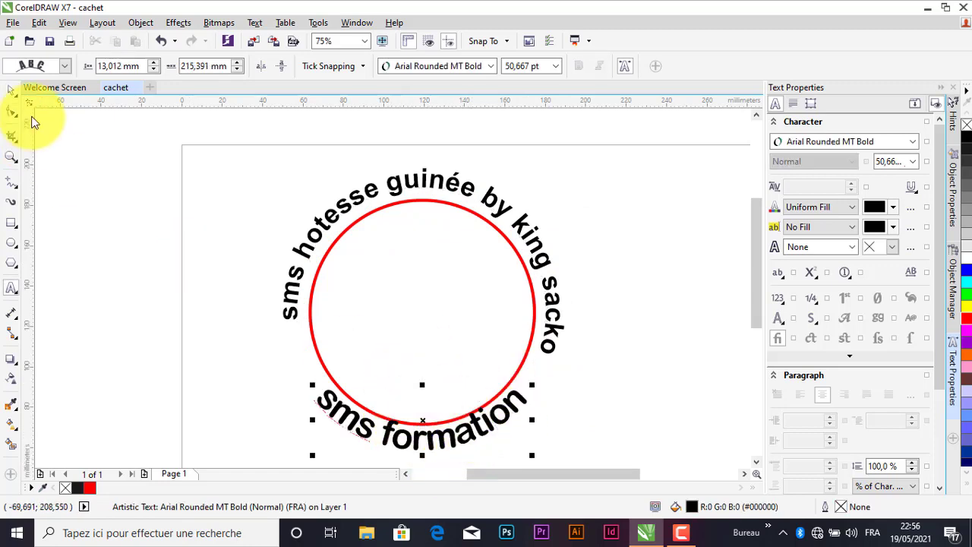
{"action": "left_click", "coordinate": [10, 95]}
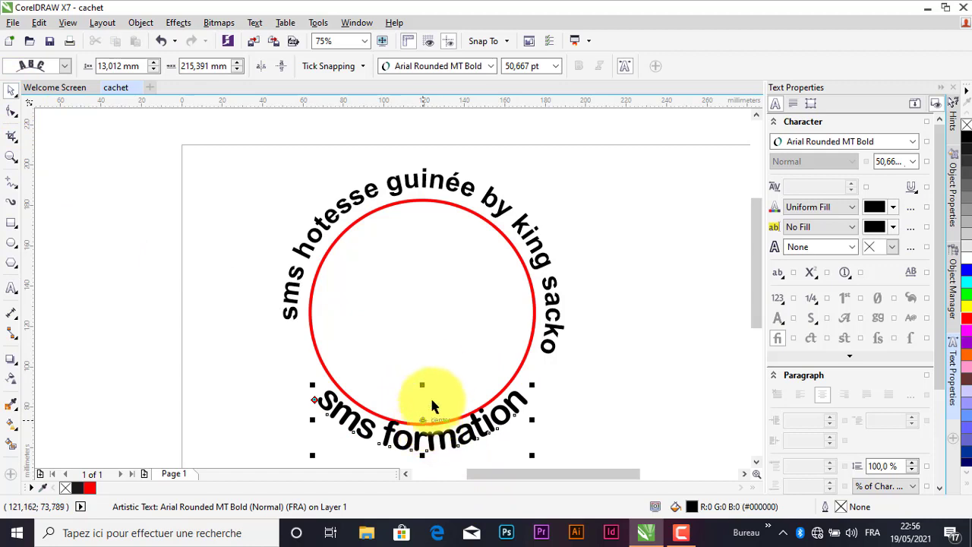
{"action": "scroll", "coordinate": [435, 386], "scroll_direction": "down", "scroll_amount": 1}
{"action": "scroll", "coordinate": [429, 424], "scroll_direction": "up", "scroll_amount": 1}
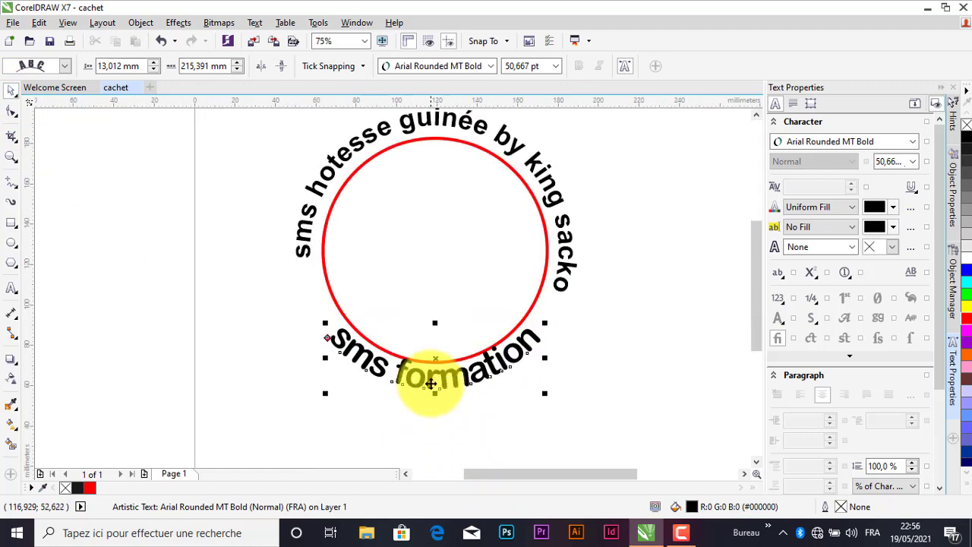
{"action": "left_click_drag", "start_coordinate": [436, 359], "coordinate": [437, 370]}
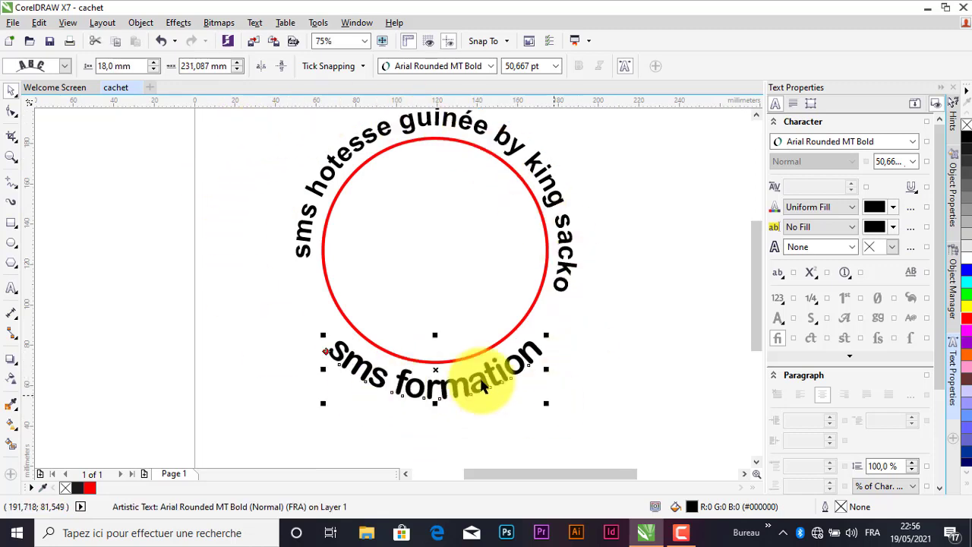
Step: Select the circle together with both curved texts and scale the whole stamp down slightly about its center
{"action": "scroll", "coordinate": [387, 281], "scroll_direction": "down", "scroll_amount": 2}
{"action": "scroll", "coordinate": [405, 270], "scroll_direction": "up", "scroll_amount": 2}
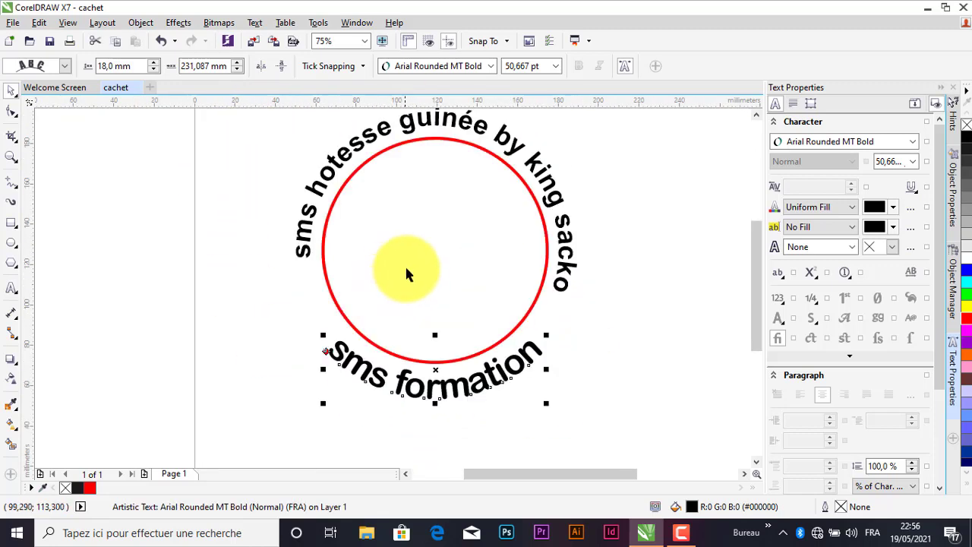
{"action": "scroll", "coordinate": [412, 211], "scroll_direction": "down", "scroll_amount": 2}
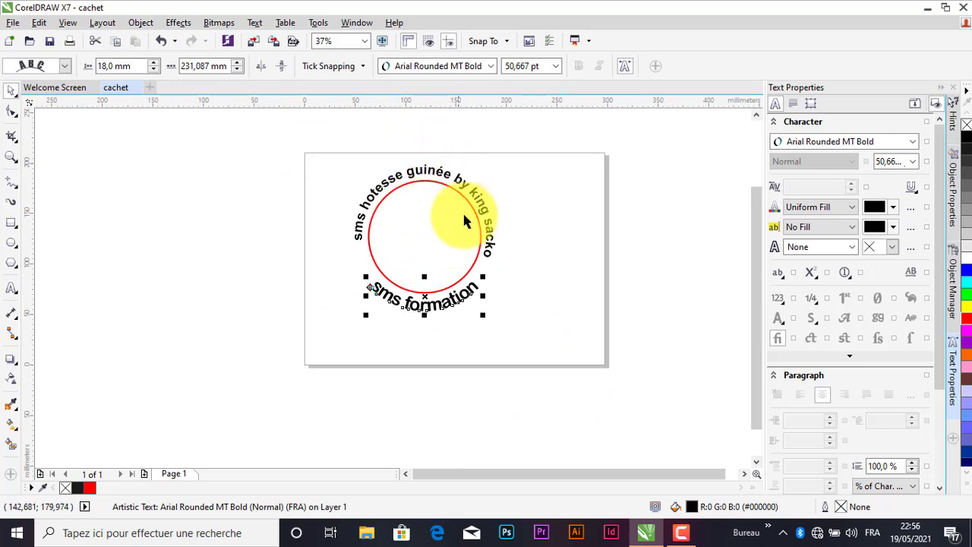
{"action": "left_click", "coordinate": [556, 219]}
{"action": "left_click", "coordinate": [480, 238]}
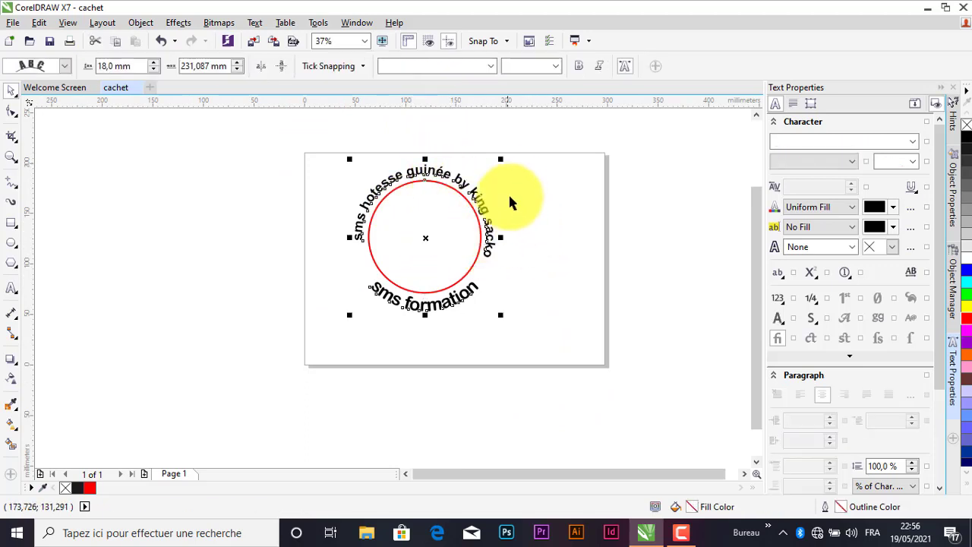
{"action": "left_click_drag", "start_coordinate": [504, 158], "coordinate": [463, 212]}
{"action": "scroll", "coordinate": [431, 187], "scroll_direction": "down", "scroll_amount": 3}
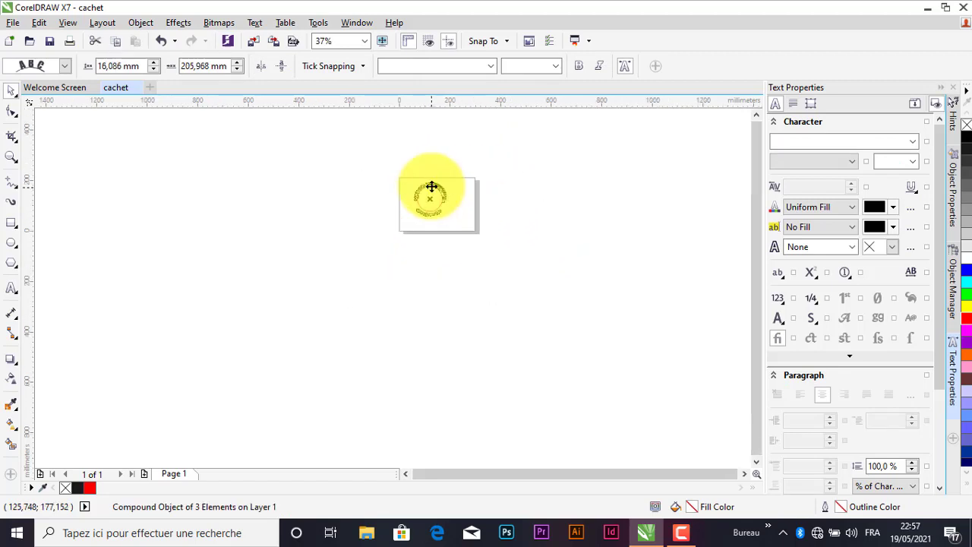
{"action": "scroll", "coordinate": [422, 190], "scroll_direction": "up", "scroll_amount": 3}
{"action": "scroll", "coordinate": [447, 238], "scroll_direction": "down", "scroll_amount": 1}
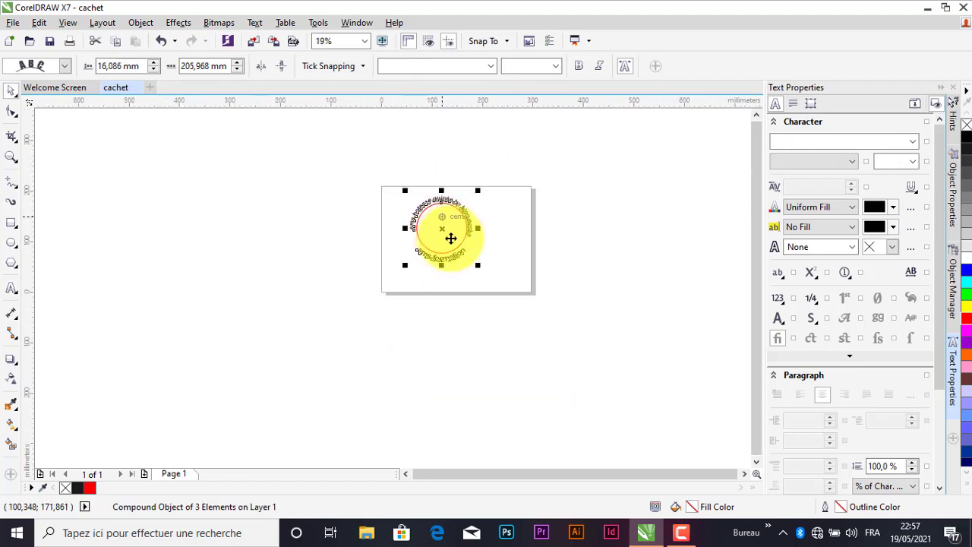
{"action": "scroll", "coordinate": [426, 241], "scroll_direction": "up", "scroll_amount": 4}
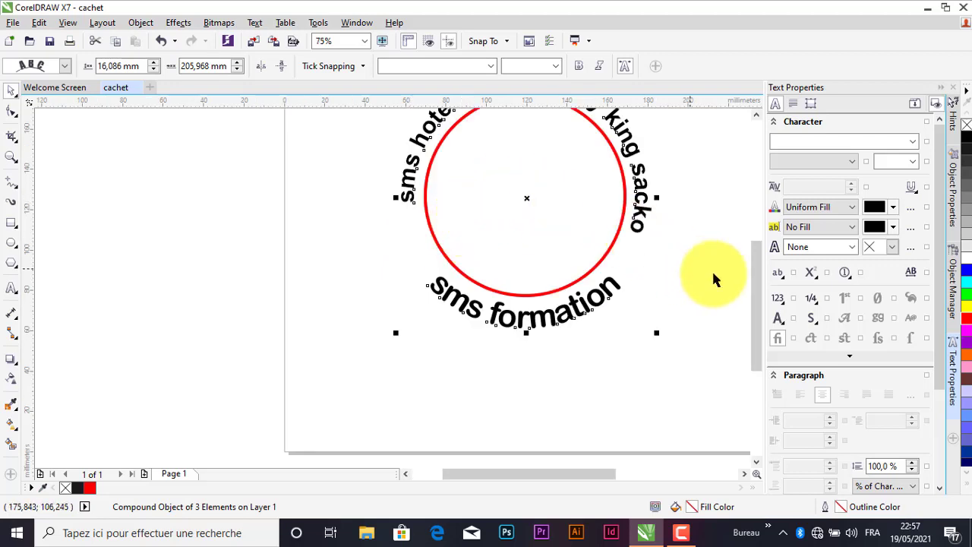
Step: Draw a five-pointed star about 11.8 mm high outside the circle's lower-left edge and fill it with 90% Black
{"action": "left_click_drag", "start_coordinate": [752, 269], "coordinate": [757, 235]}
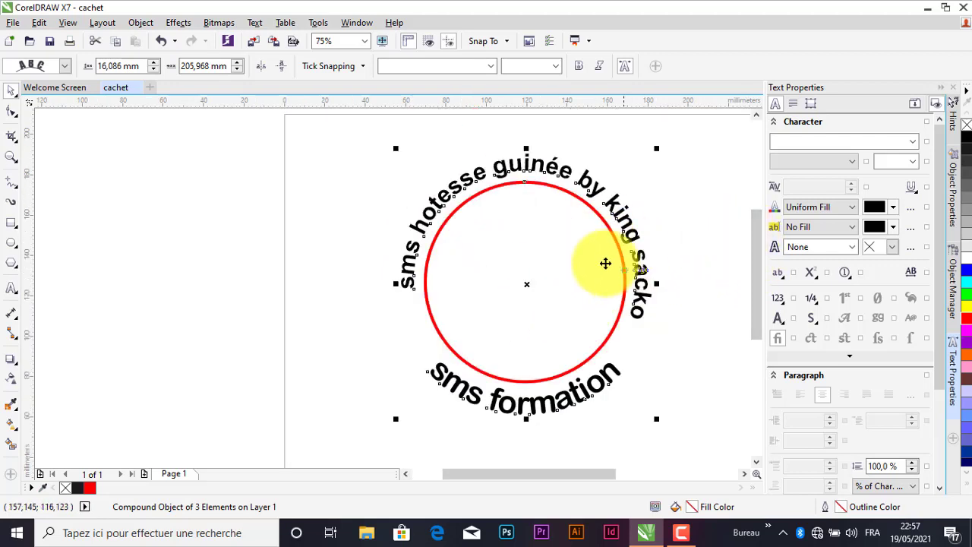
{"action": "left_click_drag", "start_coordinate": [584, 474], "coordinate": [599, 474]}
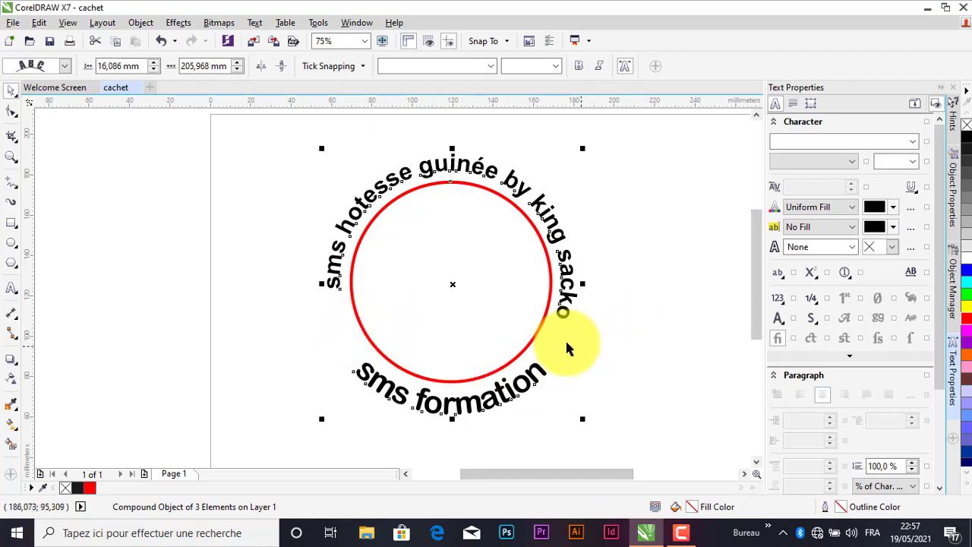
{"action": "left_click", "coordinate": [620, 333]}
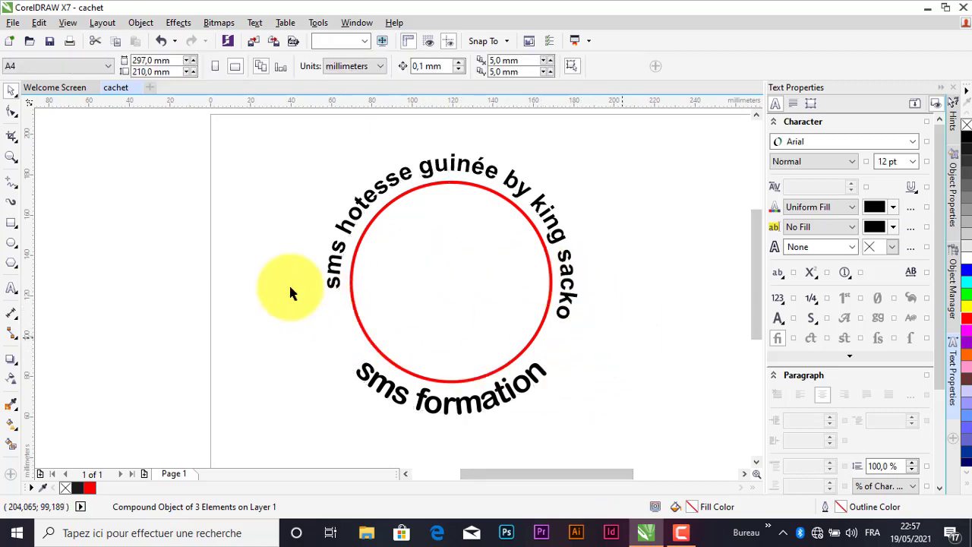
{"action": "left_click", "coordinate": [12, 288]}
{"action": "left_click", "coordinate": [12, 265]}
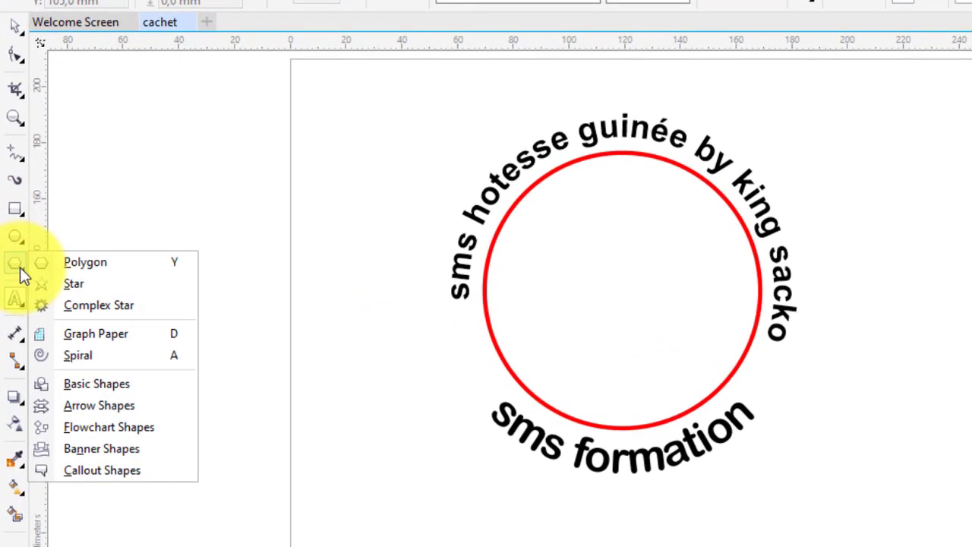
{"action": "left_click", "coordinate": [89, 285]}
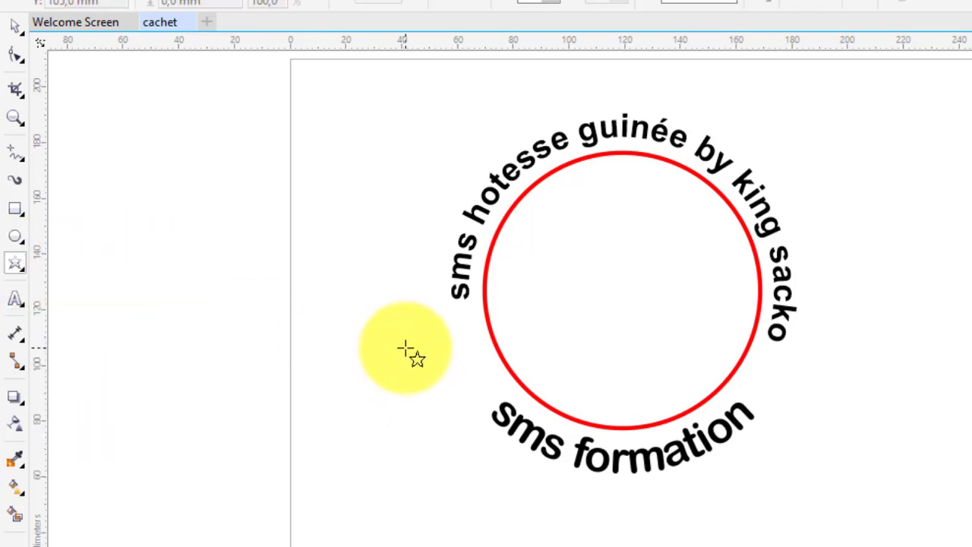
{"action": "left_click_drag", "start_coordinate": [397, 337], "coordinate": [448, 384]}
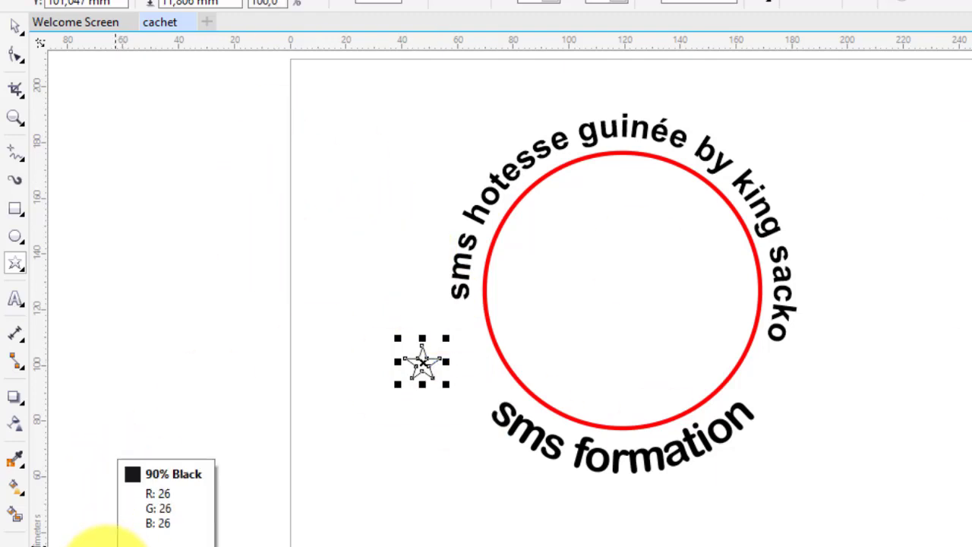
{"action": "left_click", "coordinate": [106, 541]}
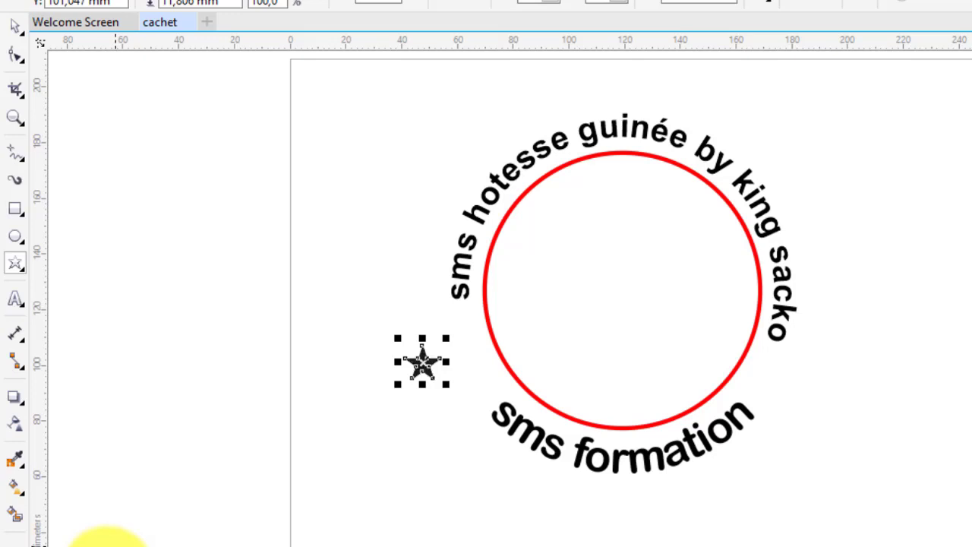
Step: Move the star into the left gap between the two curved texts and place a copy in the right gap
{"action": "left_click", "coordinate": [19, 28]}
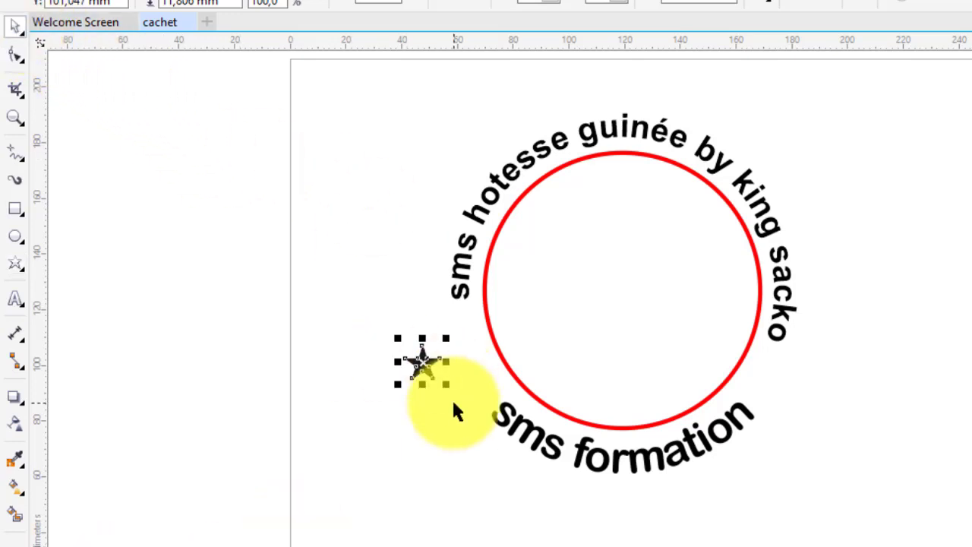
{"action": "left_click_drag", "start_coordinate": [425, 364], "coordinate": [468, 348]}
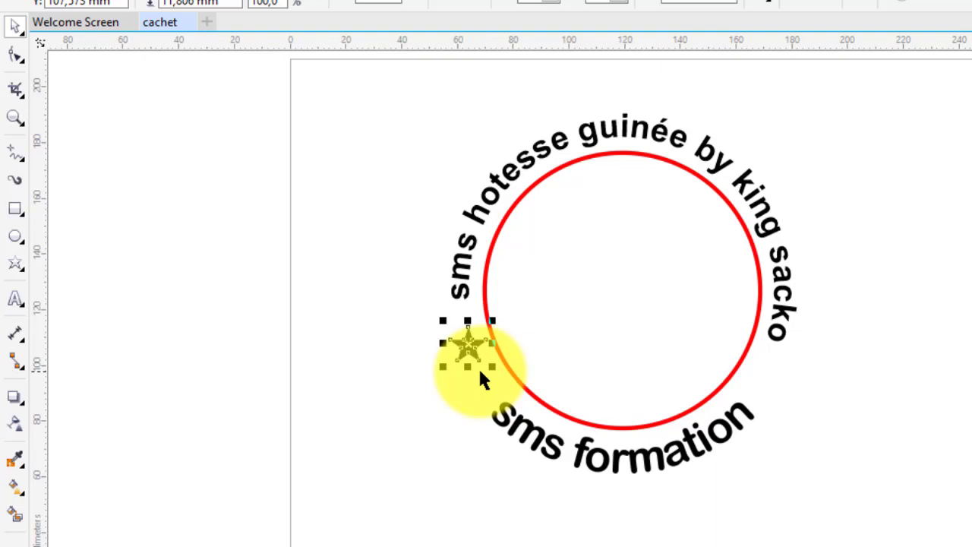
{"action": "left_click_drag", "start_coordinate": [473, 347], "coordinate": [769, 372]}
{"action": "left_click", "coordinate": [600, 333]}
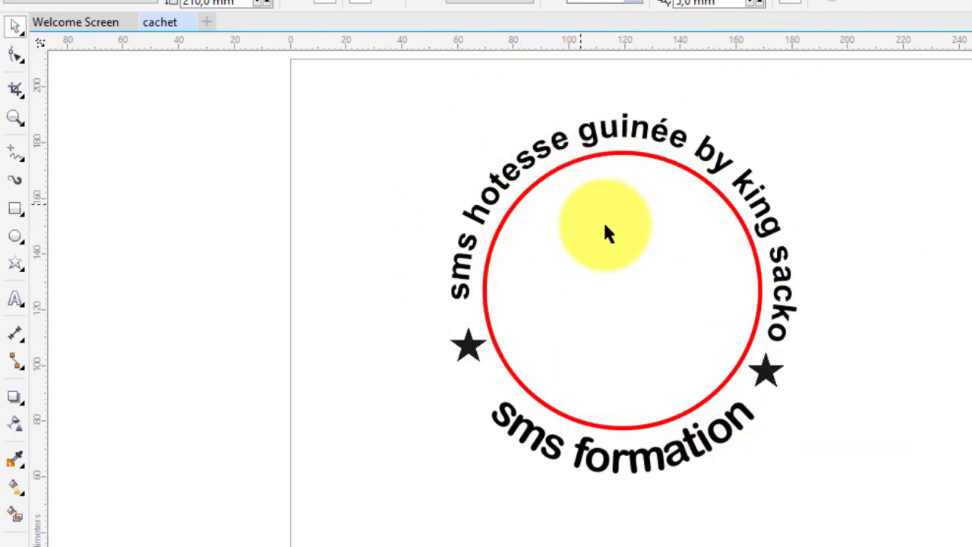
Step: Select the circle together with its curved texts and make a concentric copy scaled to about 133.7%
{"action": "scroll", "coordinate": [623, 289], "scroll_direction": "up", "scroll_amount": 1}
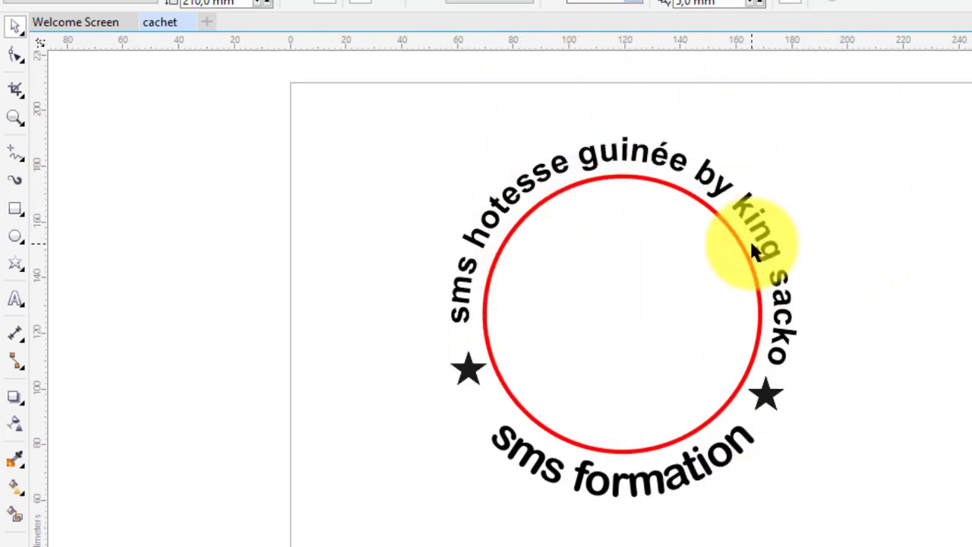
{"action": "left_click", "coordinate": [750, 264]}
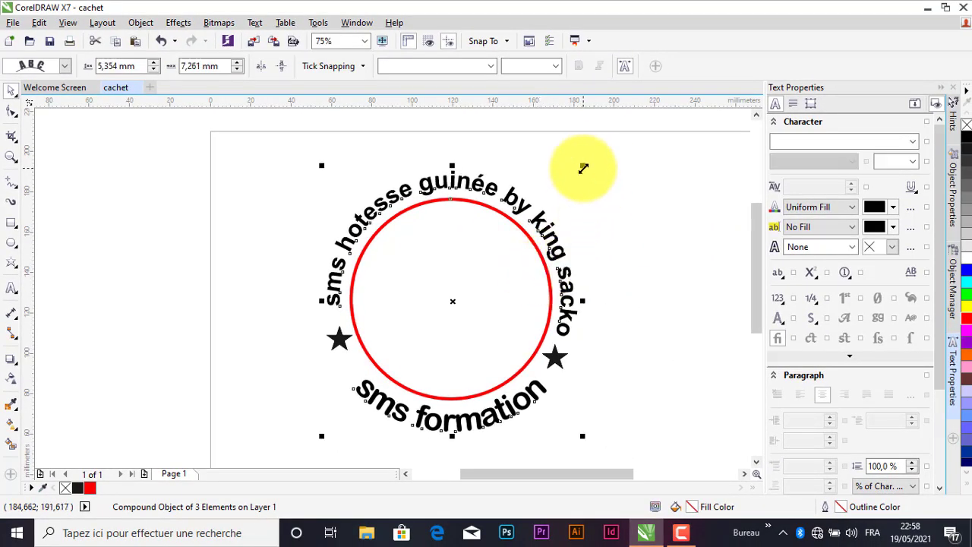
{"action": "left_click_drag", "start_coordinate": [583, 168], "coordinate": [621, 129]}
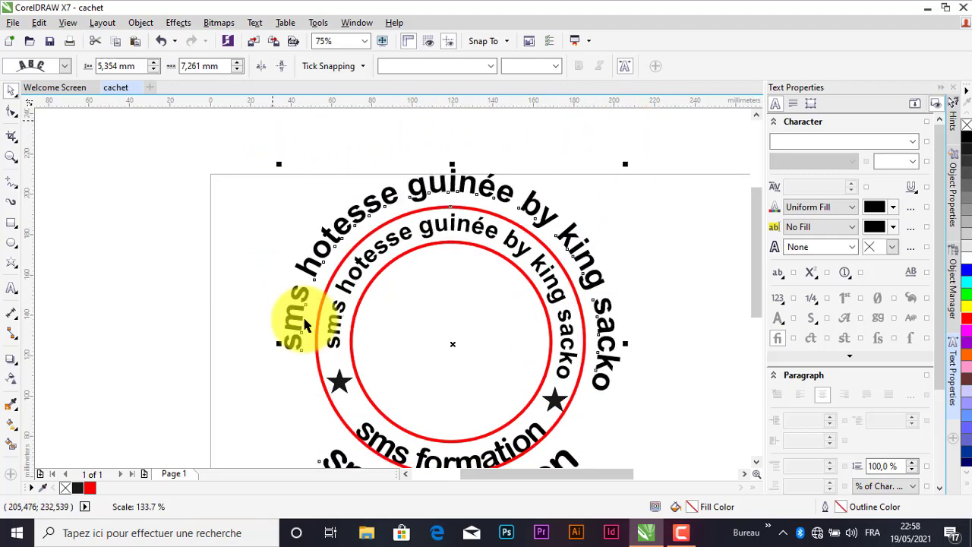
Step: Delete the enlarged copy of the upper curved text outside the outer circle
{"action": "double_click", "coordinate": [597, 277]}
{"action": "key", "text": "ctrl+a"}
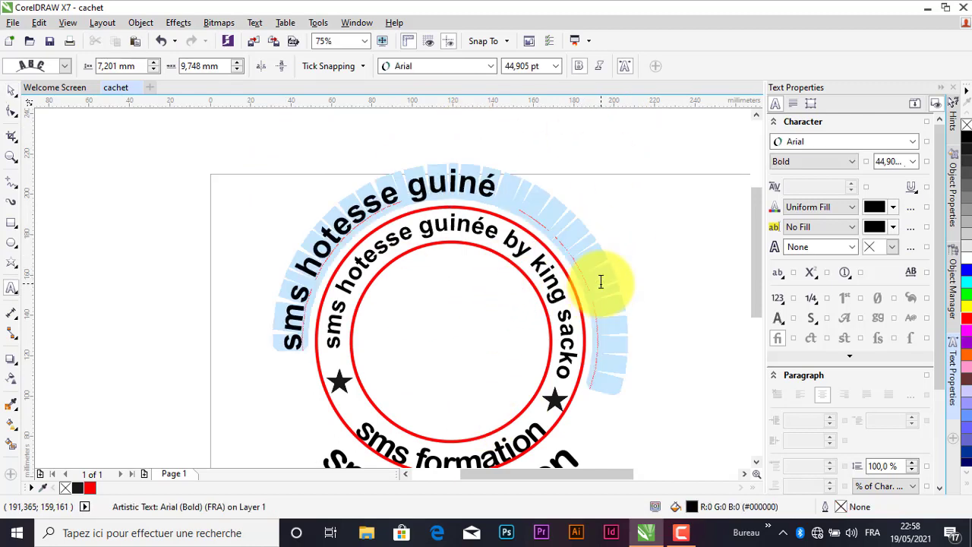
{"action": "key", "text": "Delete"}
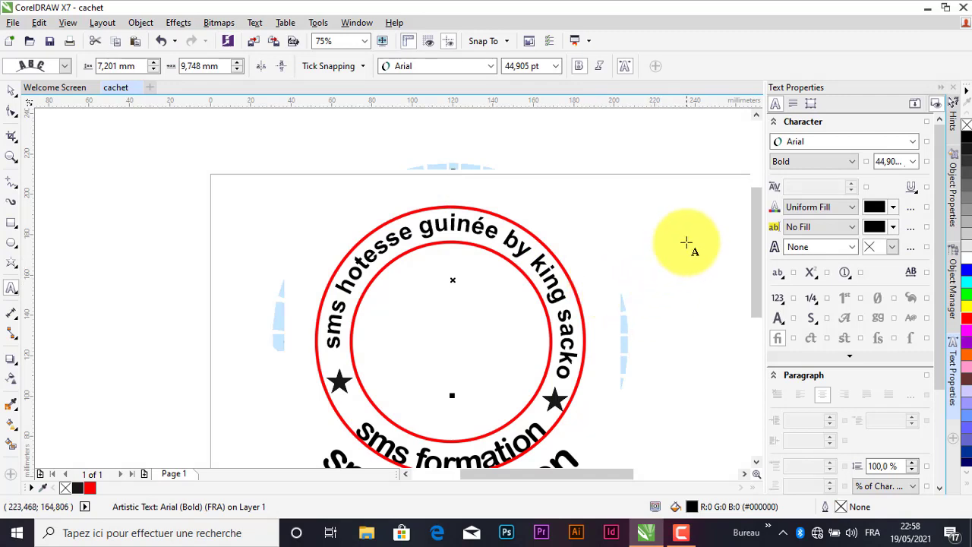
Step: Delete the enlarged "sms formation" copy below the outer circle, keeping the original text between the two circles
{"action": "scroll", "coordinate": [629, 321], "scroll_direction": "down", "scroll_amount": 4}
{"action": "scroll", "coordinate": [644, 306], "scroll_direction": "up", "scroll_amount": 2}
{"action": "scroll", "coordinate": [644, 306], "scroll_direction": "up", "scroll_amount": 2}
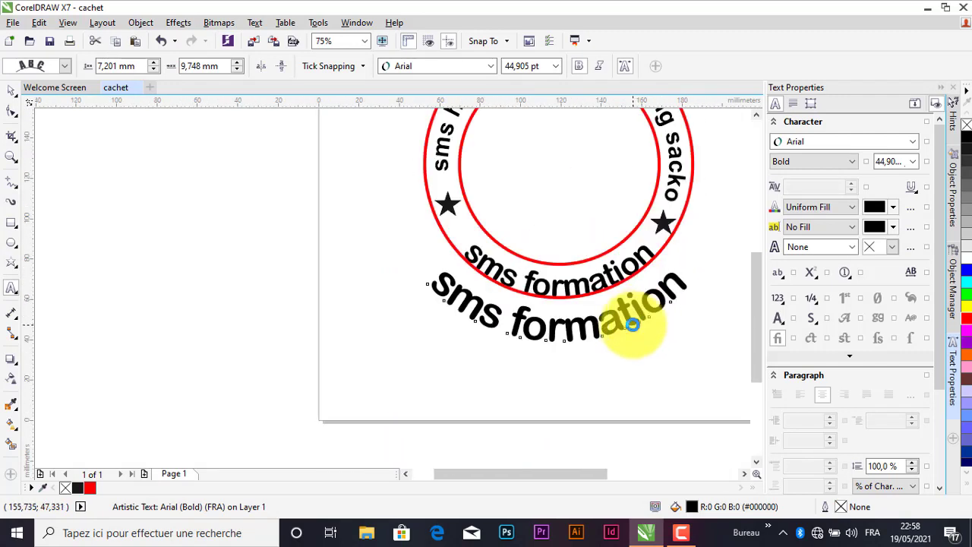
{"action": "left_click", "coordinate": [632, 324]}
{"action": "key", "text": "ctrl+a"}
{"action": "key", "text": "Delete"}
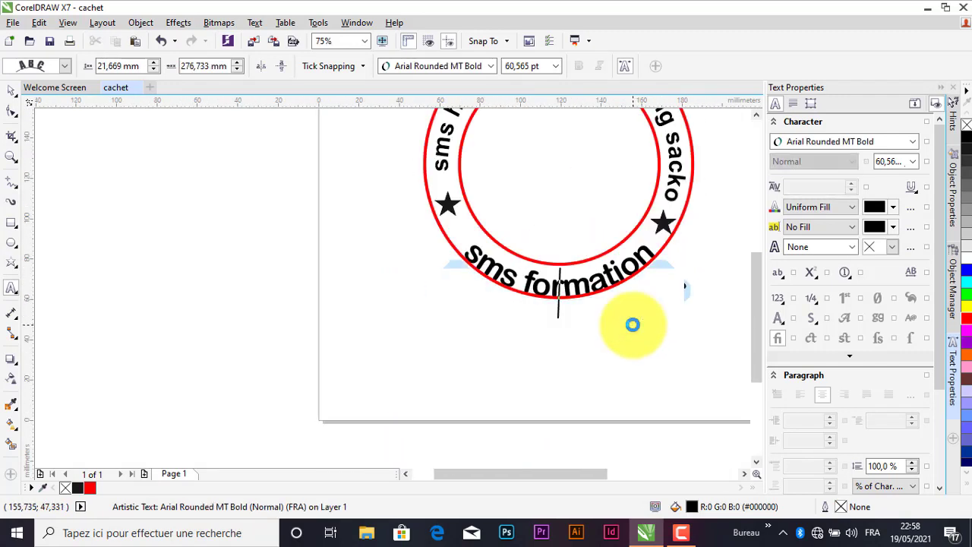
{"action": "left_click", "coordinate": [12, 89]}
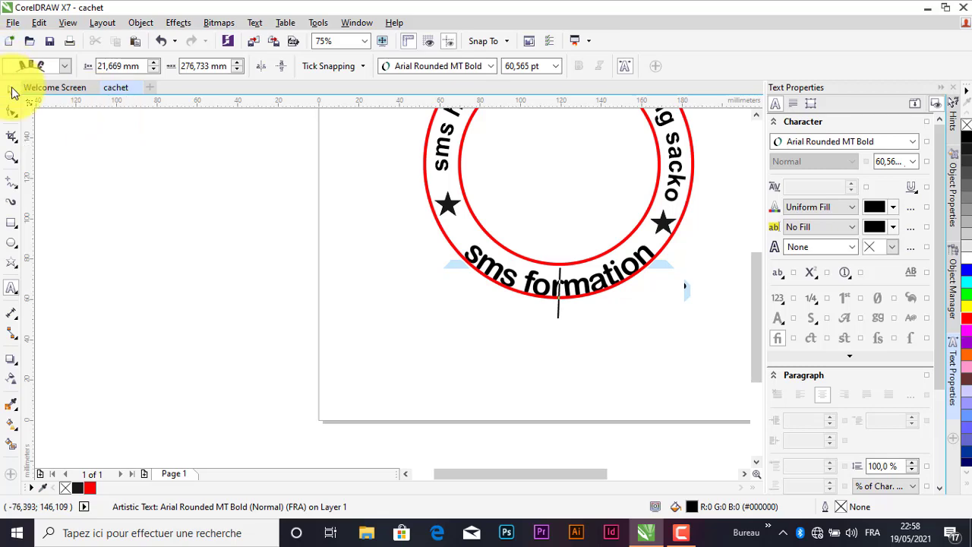
{"action": "left_click", "coordinate": [414, 235]}
{"action": "scroll", "coordinate": [494, 186], "scroll_direction": "down", "scroll_amount": 2}
{"action": "scroll", "coordinate": [495, 178], "scroll_direction": "up", "scroll_amount": 2}
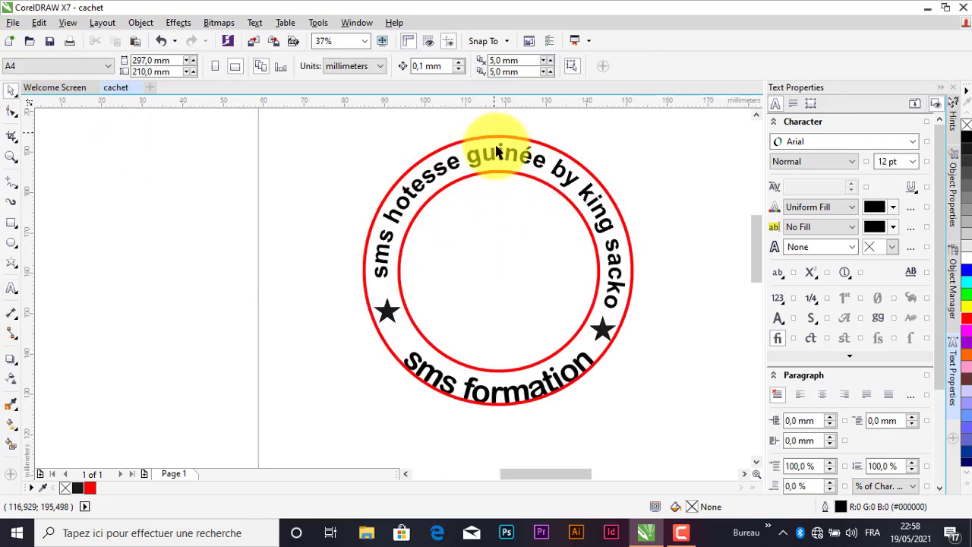
{"action": "scroll", "coordinate": [445, 256], "scroll_direction": "down", "scroll_amount": 1}
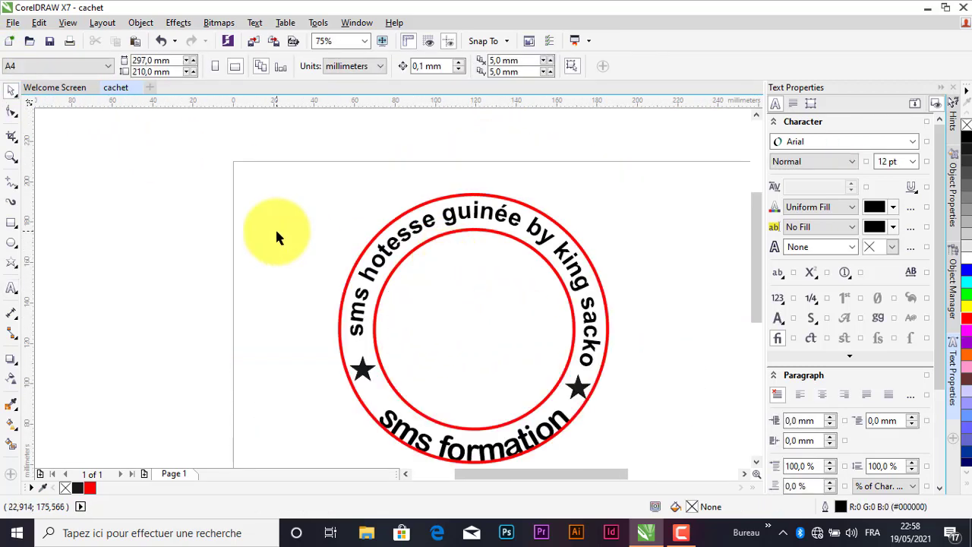
Step: Add the text "Directeur Général" and move it to the middle of the inner circle
{"action": "left_click", "coordinate": [12, 289]}
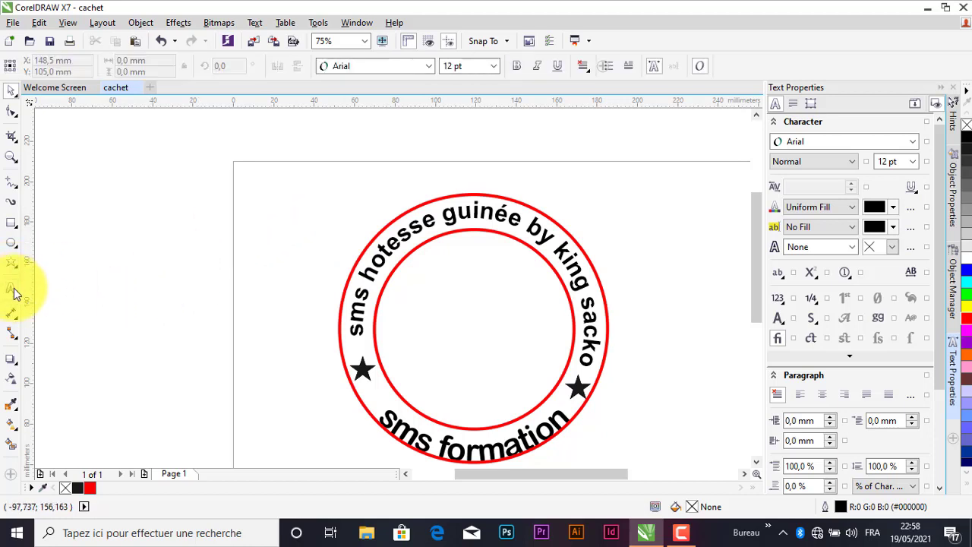
{"action": "left_click", "coordinate": [258, 283]}
{"action": "type", "text": "Directeur General"}
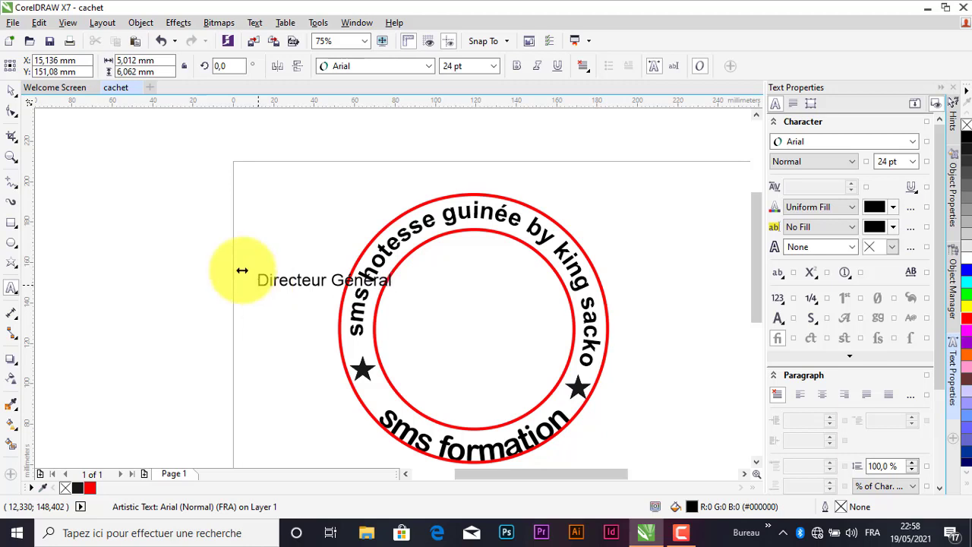
{"action": "left_click", "coordinate": [11, 91]}
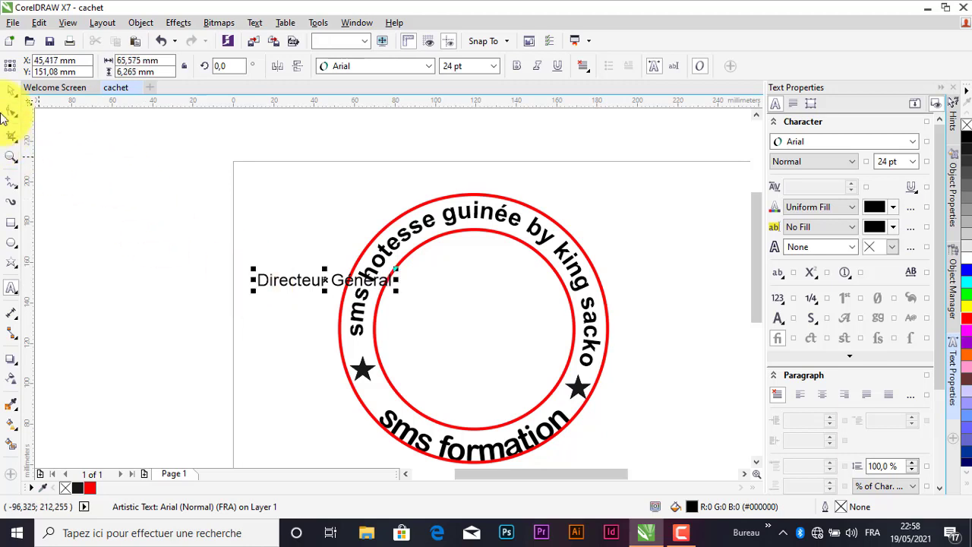
{"action": "left_click_drag", "start_coordinate": [310, 284], "coordinate": [458, 323]}
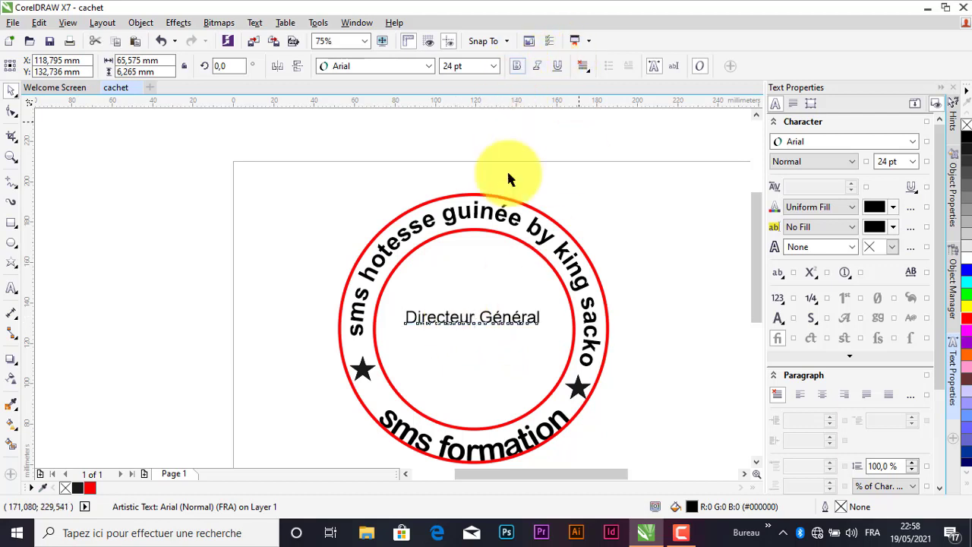
Step: Make "Directeur Général" bold, enlarge it to about 27 pt and recenter it in the inner circle
{"action": "key", "text": "ctrl+b"}
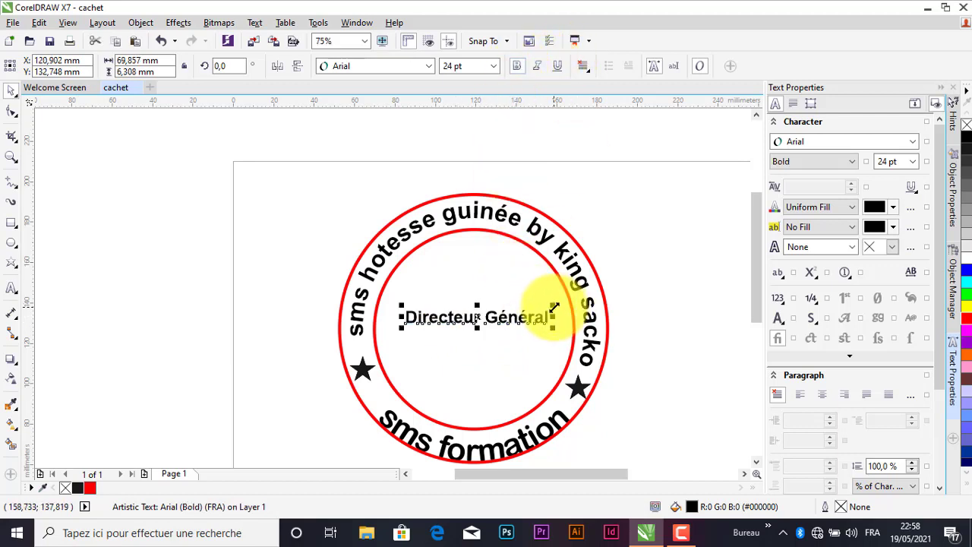
{"action": "left_click_drag", "start_coordinate": [554, 306], "coordinate": [565, 293]}
{"action": "left_click_drag", "start_coordinate": [518, 314], "coordinate": [514, 323]}
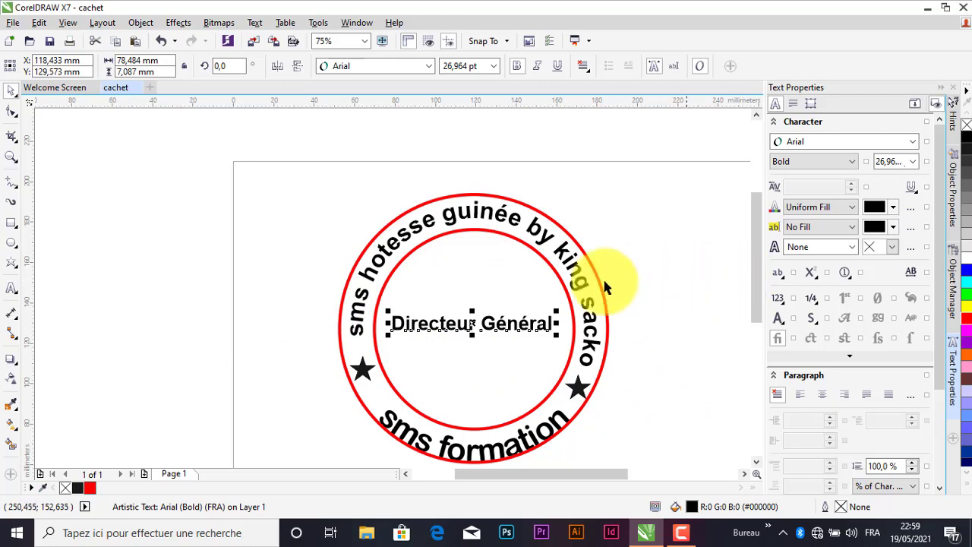
{"action": "left_click", "coordinate": [677, 220]}
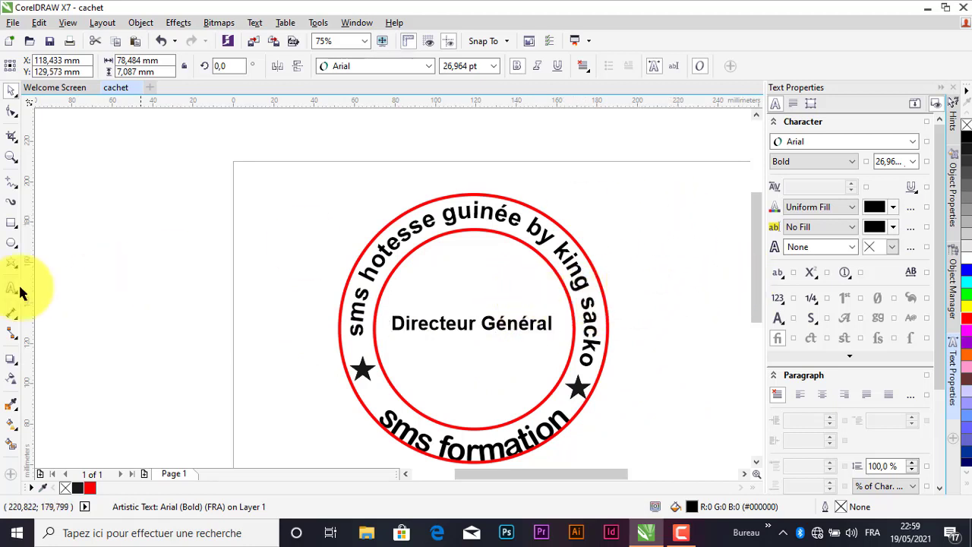
Step: Draw a rectangle about 97 by 18 mm around "Directeur Général", spanning the inner circle, and give it a red outline
{"action": "left_click", "coordinate": [13, 228]}
{"action": "left_click", "coordinate": [30, 222]}
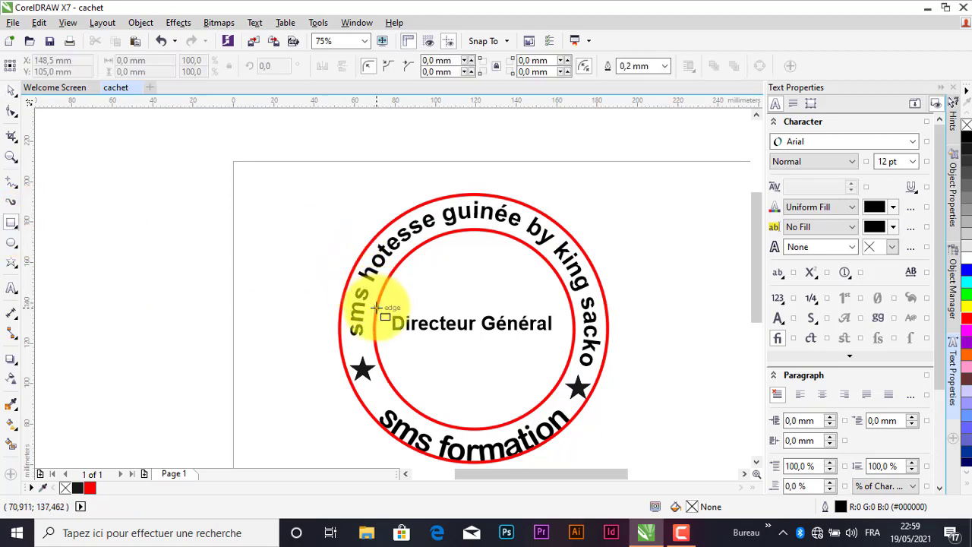
{"action": "left_click_drag", "start_coordinate": [375, 310], "coordinate": [571, 347]}
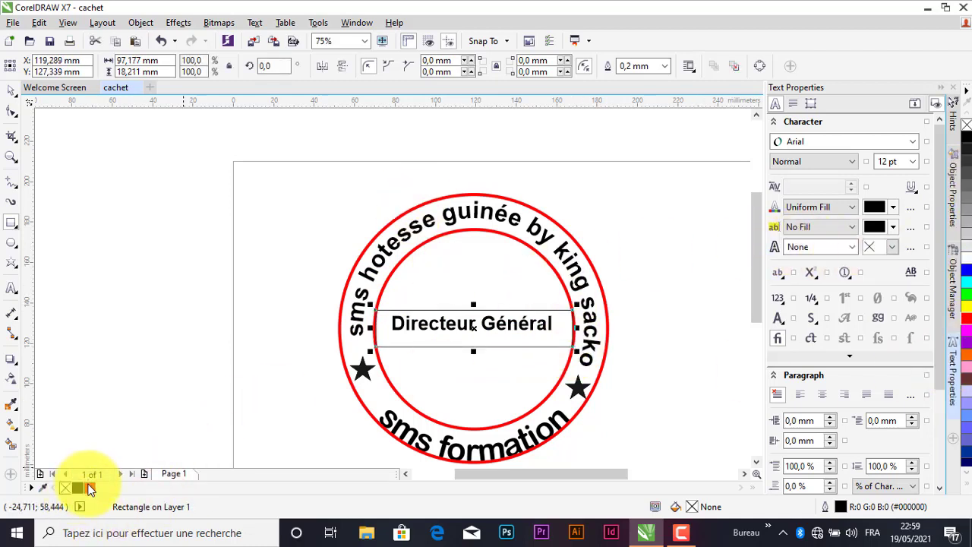
{"action": "right_click", "coordinate": [90, 489]}
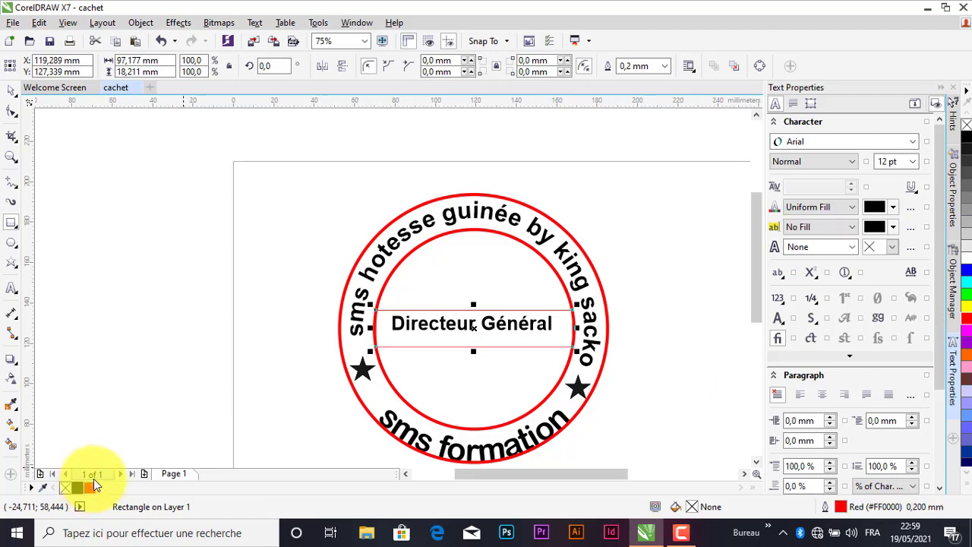
Step: Set the rectangle's outline width to 1.5 mm and deselect it
{"action": "left_click", "coordinate": [664, 66]}
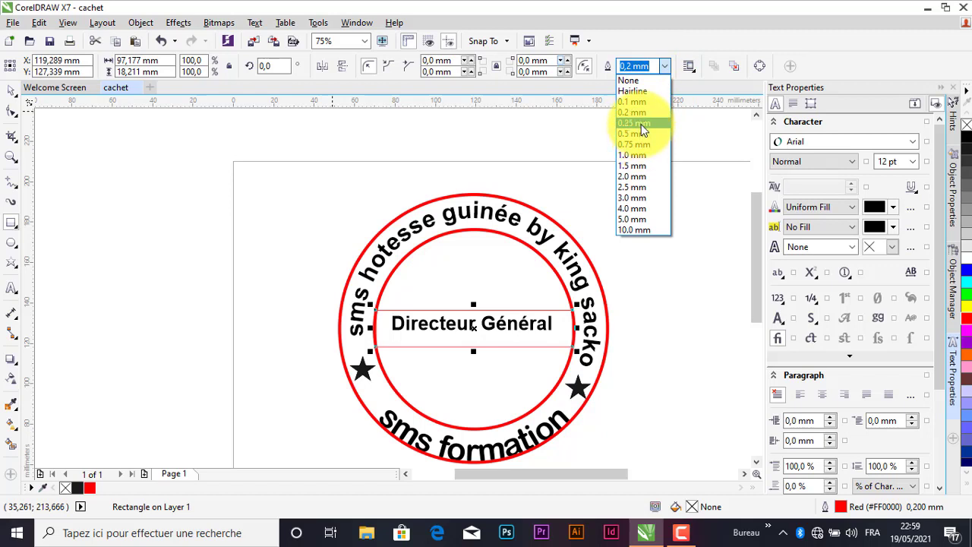
{"action": "left_click", "coordinate": [642, 122]}
{"action": "left_click", "coordinate": [665, 66]}
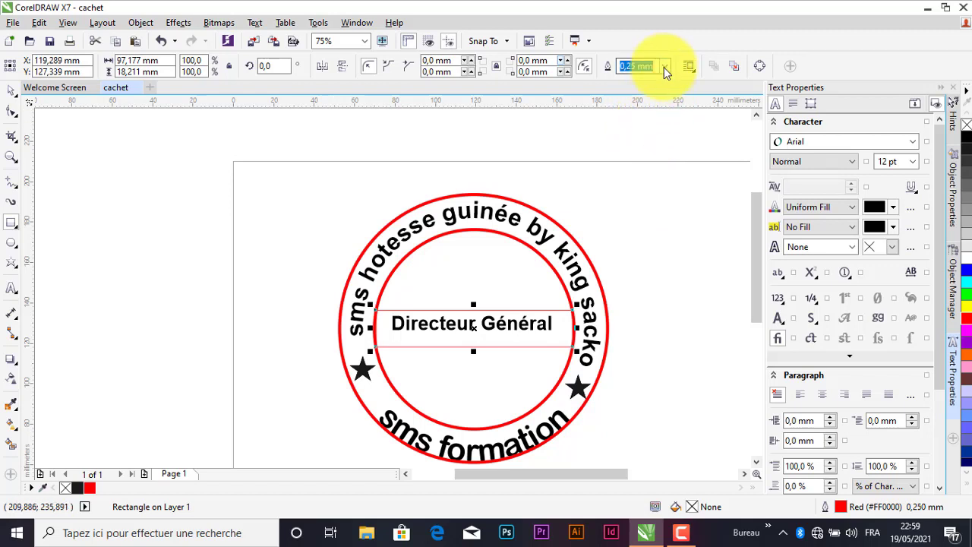
{"action": "left_click", "coordinate": [636, 166]}
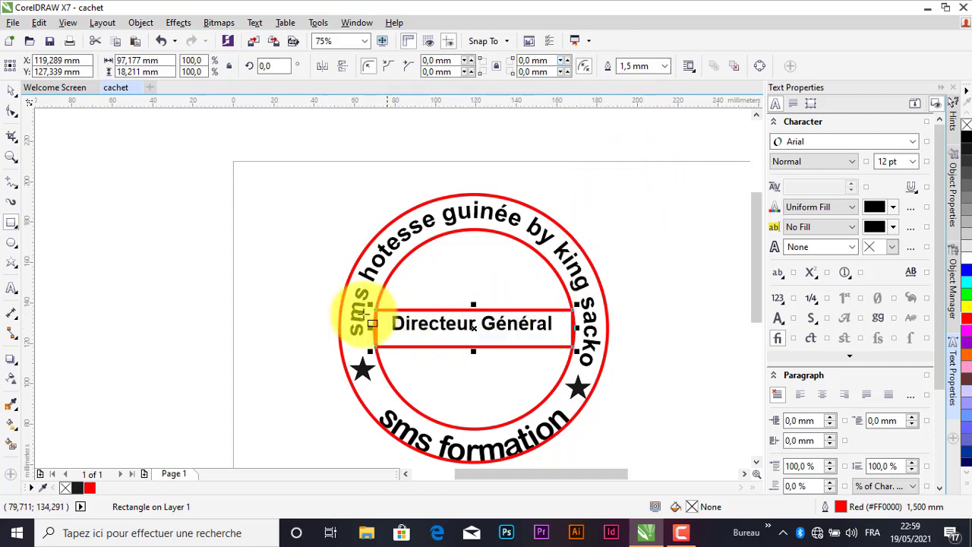
{"action": "left_click", "coordinate": [14, 93]}
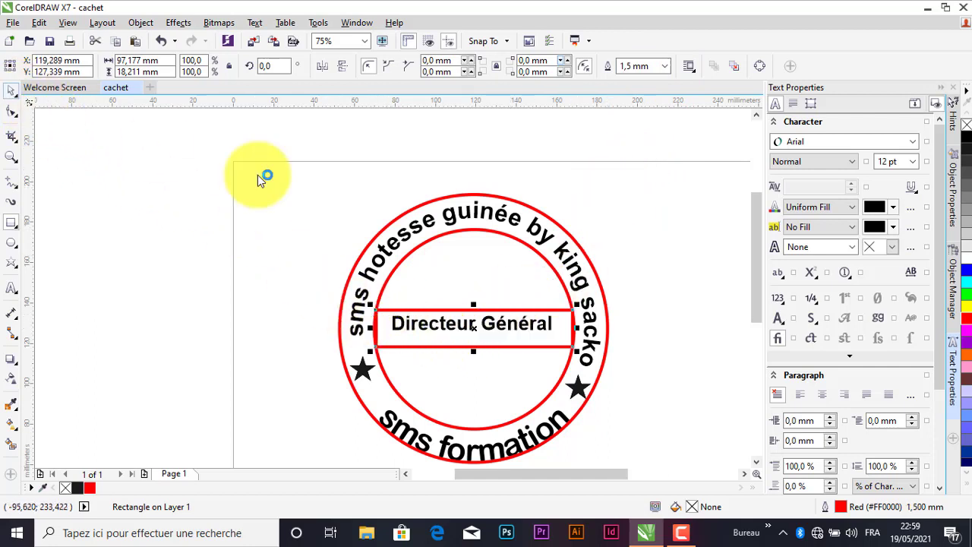
{"action": "left_click", "coordinate": [687, 280]}
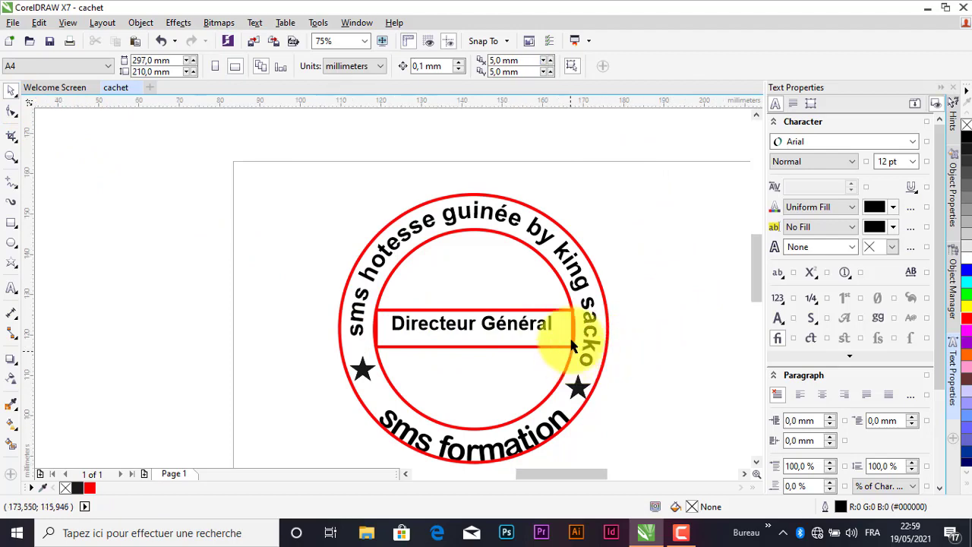
Step: Try to shift the rectangle slightly lower around "Directeur Général" and undo the move
{"action": "scroll", "coordinate": [571, 331], "scroll_direction": "up", "scroll_amount": 3}
{"action": "scroll", "coordinate": [576, 331], "scroll_direction": "down", "scroll_amount": 3}
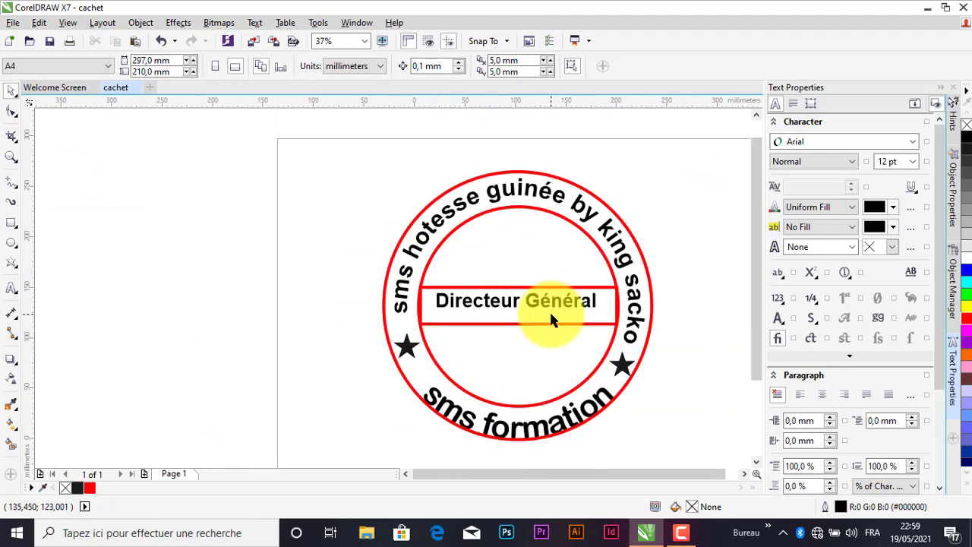
{"action": "scroll", "coordinate": [555, 319], "scroll_direction": "up", "scroll_amount": 3}
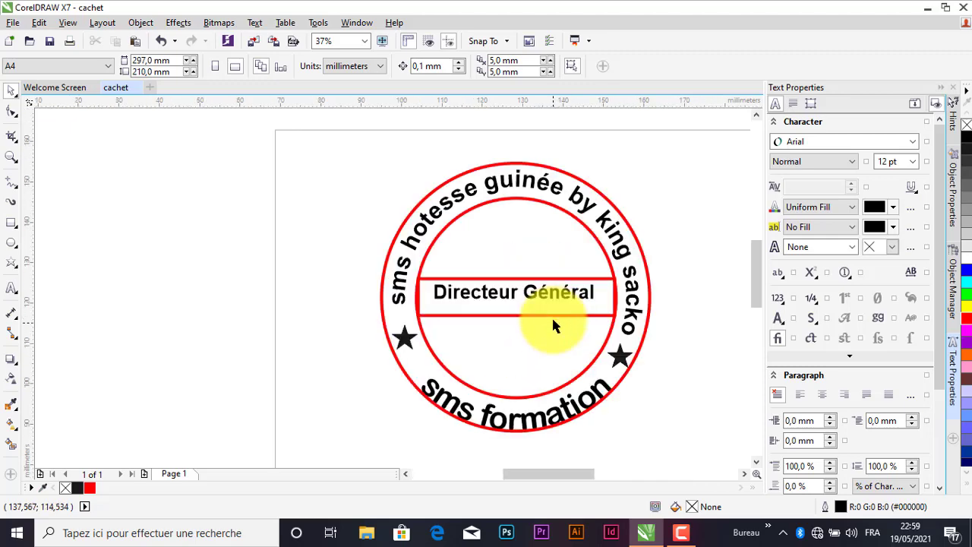
{"action": "left_click", "coordinate": [565, 278]}
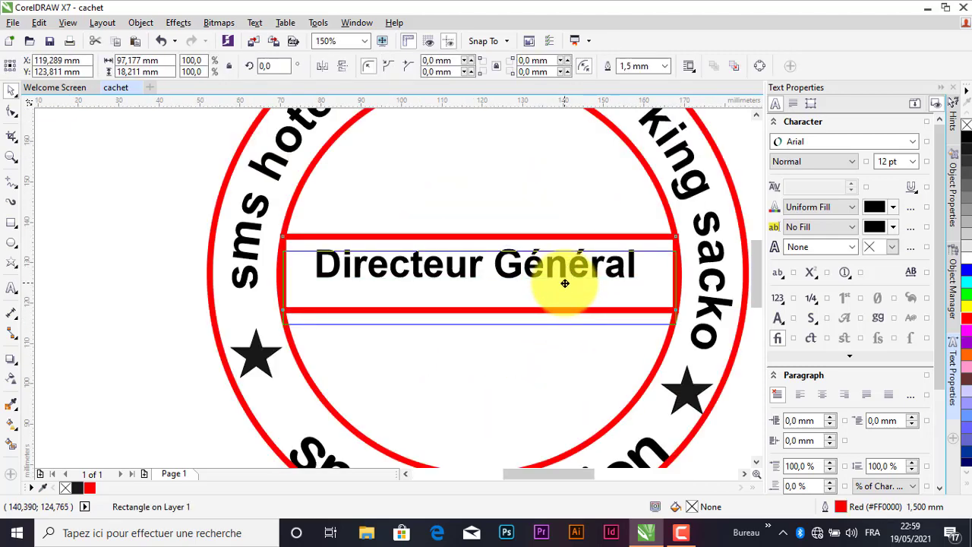
{"action": "left_click_drag", "start_coordinate": [565, 283], "coordinate": [565, 281]}
{"action": "key", "text": "ctrl+z"}
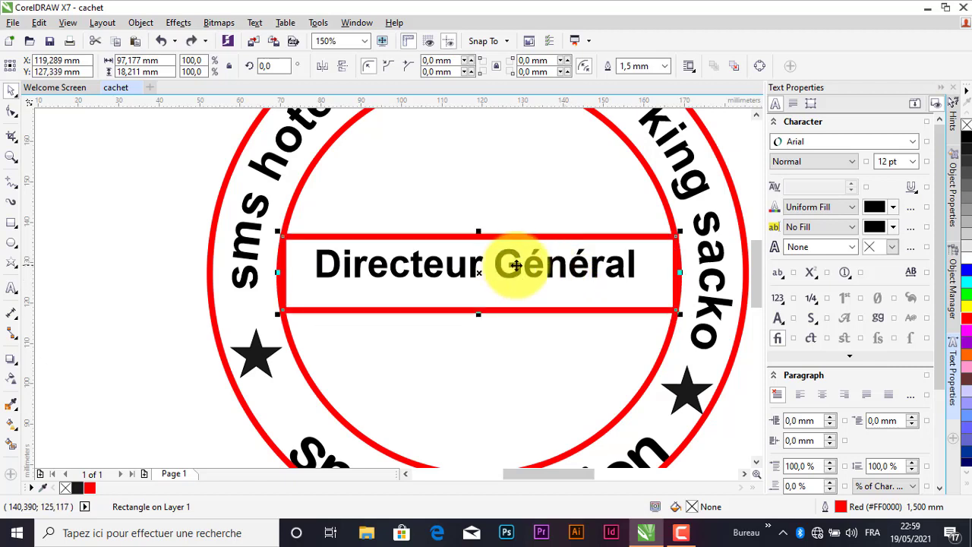
{"action": "left_click", "coordinate": [519, 219]}
{"action": "left_click_drag", "start_coordinate": [519, 219], "coordinate": [524, 255]}
{"action": "scroll", "coordinate": [481, 233], "scroll_direction": "up", "scroll_amount": 2}
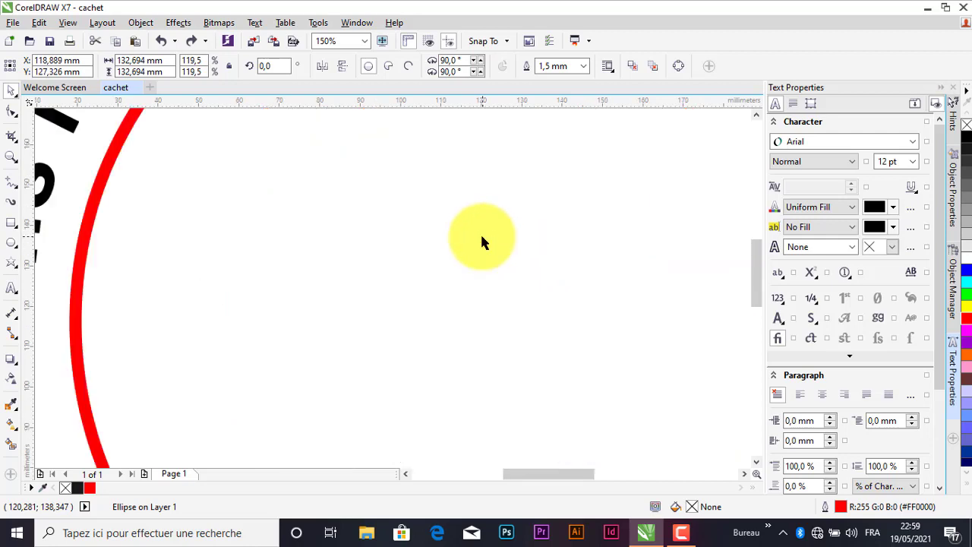
{"action": "scroll", "coordinate": [493, 231], "scroll_direction": "down", "scroll_amount": 2}
{"action": "scroll", "coordinate": [497, 250], "scroll_direction": "up", "scroll_amount": 2}
{"action": "scroll", "coordinate": [476, 228], "scroll_direction": "down", "scroll_amount": 2}
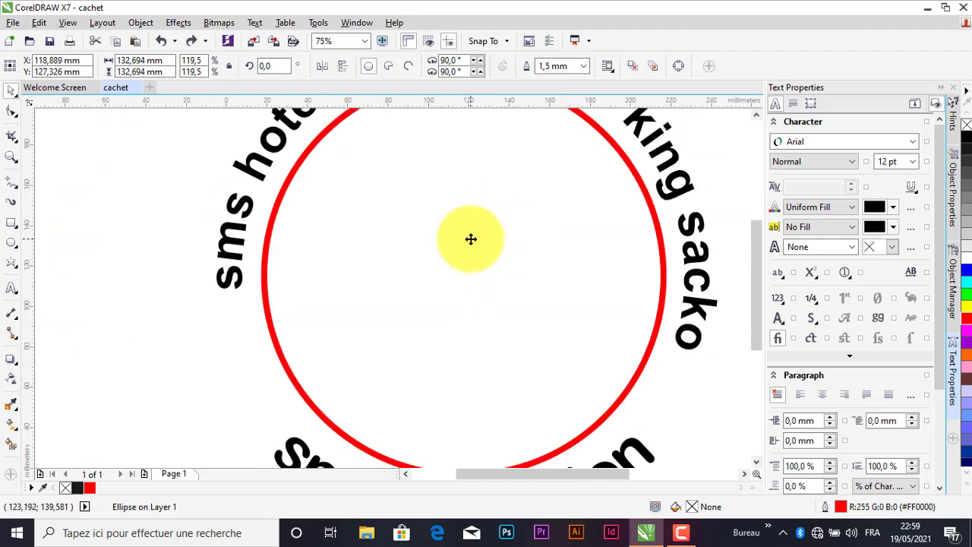
{"action": "left_click", "coordinate": [264, 243]}
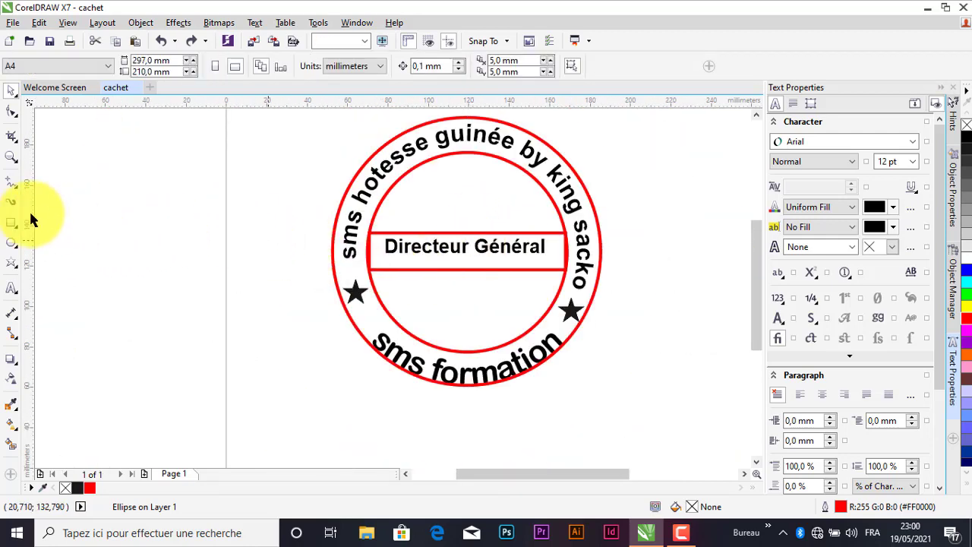
Step: Add a placeholder phone number as 24 pt Arial text and move it into the inner circle below the rectangle
{"action": "left_click", "coordinate": [17, 288]}
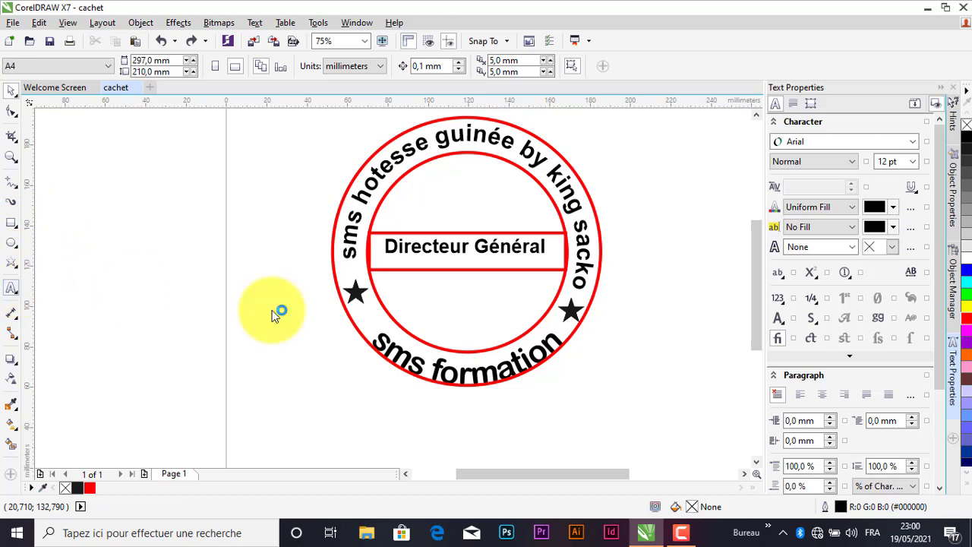
{"action": "left_click", "coordinate": [293, 382]}
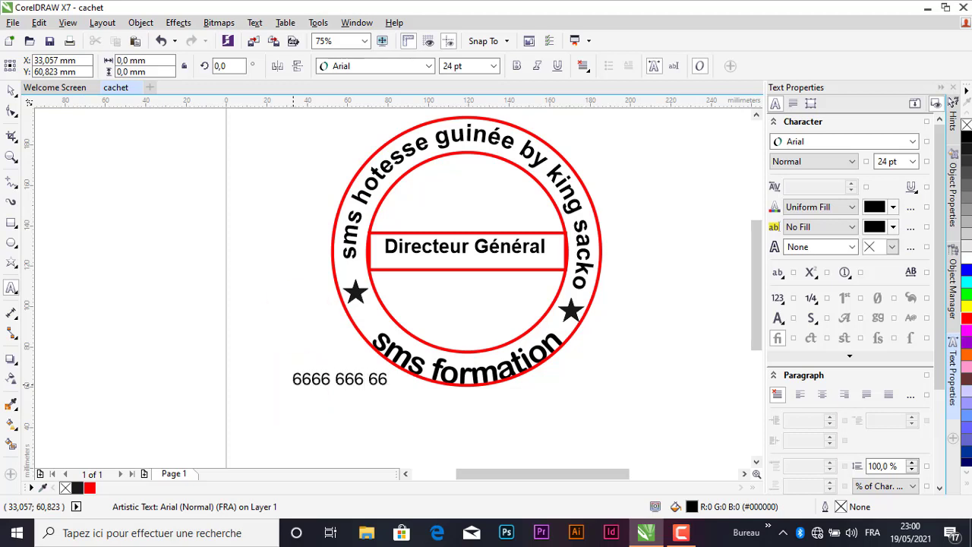
{"action": "left_click", "coordinate": [12, 90]}
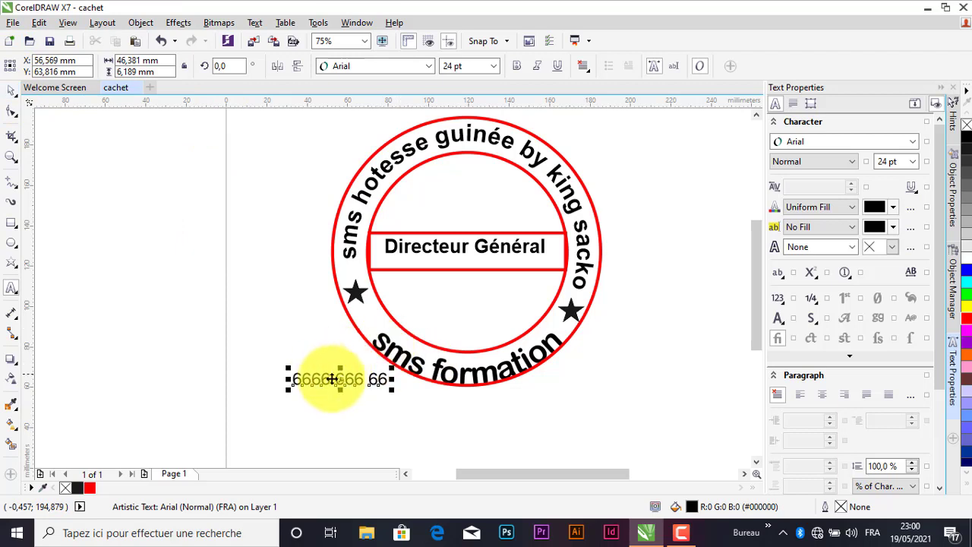
{"action": "left_click_drag", "start_coordinate": [336, 380], "coordinate": [459, 289]}
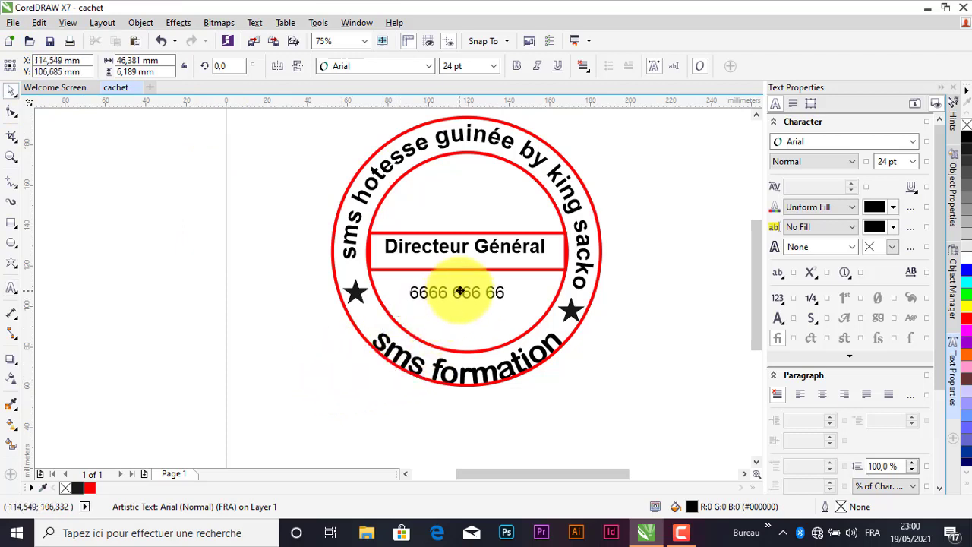
Step: Nudge the rectangle up about 1.6 mm to frame "Directeur Général" more evenly, and deselect it
{"action": "left_click", "coordinate": [515, 269]}
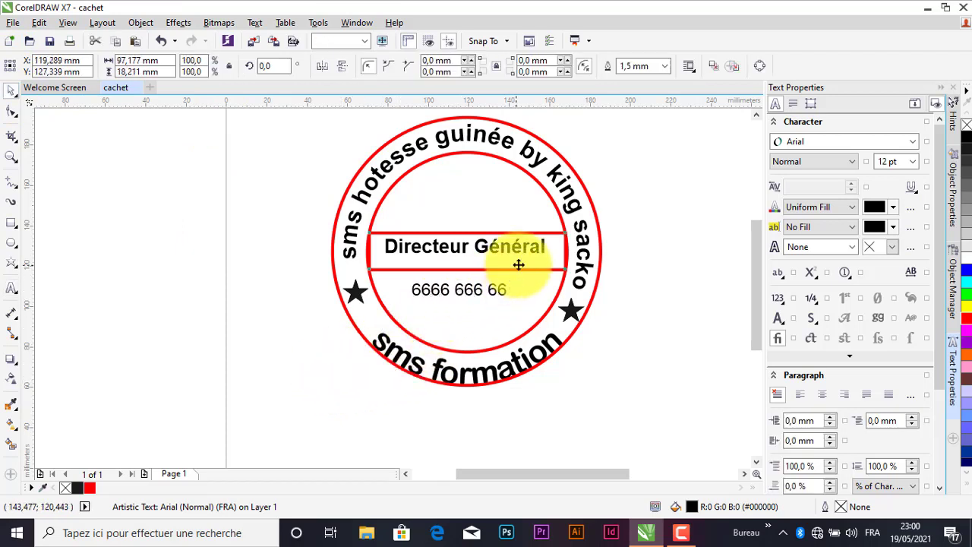
{"action": "key", "text": "Up"}
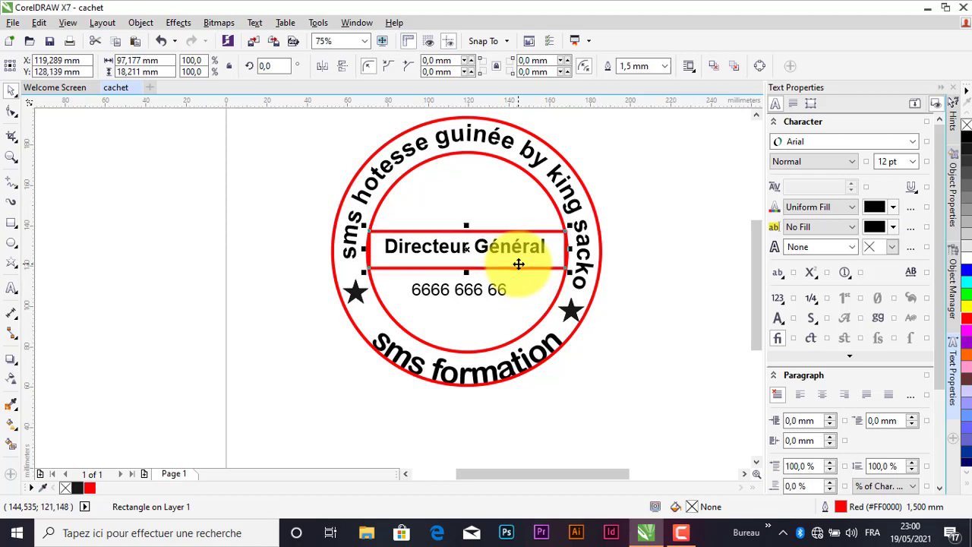
{"action": "scroll", "coordinate": [471, 322], "scroll_direction": "down", "scroll_amount": 2}
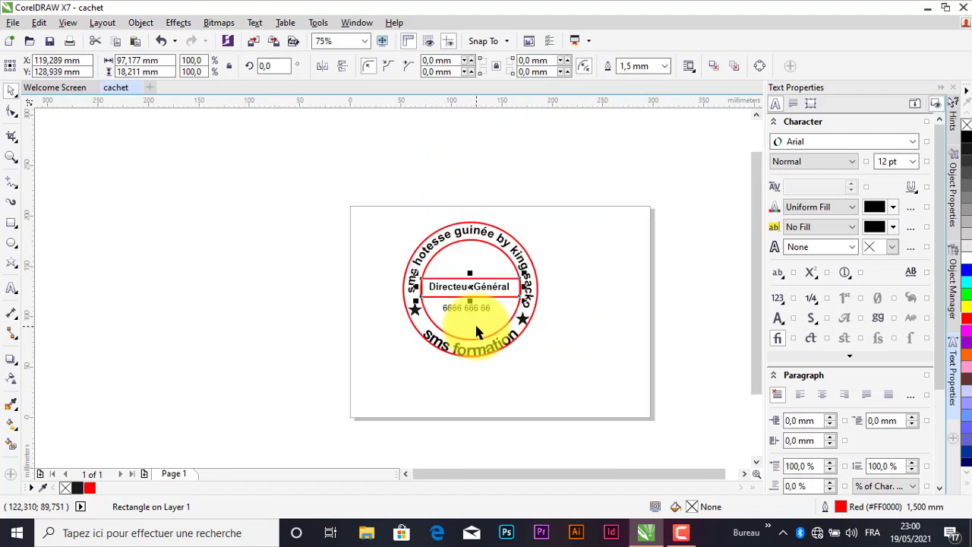
{"action": "left_click", "coordinate": [574, 300]}
Step: Select the whole stamp, move it to about the middle of the page, and deselect it
{"action": "left_click_drag", "start_coordinate": [339, 277], "coordinate": [311, 192]}
{"action": "left_click_drag", "start_coordinate": [474, 288], "coordinate": [504, 303]}
{"action": "left_click", "coordinate": [435, 374]}
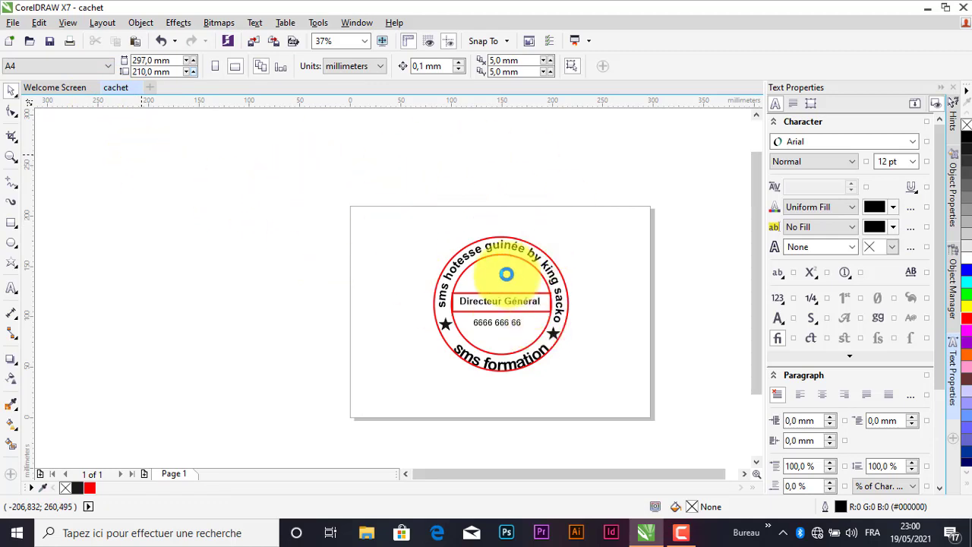
Step: Export the stamp as "cachet" to the Images folder in JP2 - JPEG 2000 Bitmaps format, with high quality at 80%
{"action": "key", "text": "ctrl+e"}
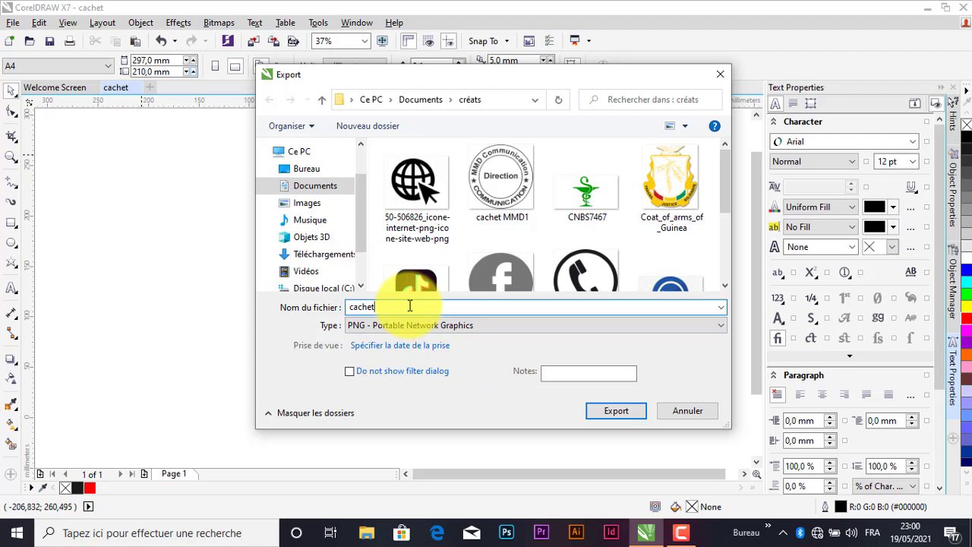
{"action": "left_click", "coordinate": [307, 203]}
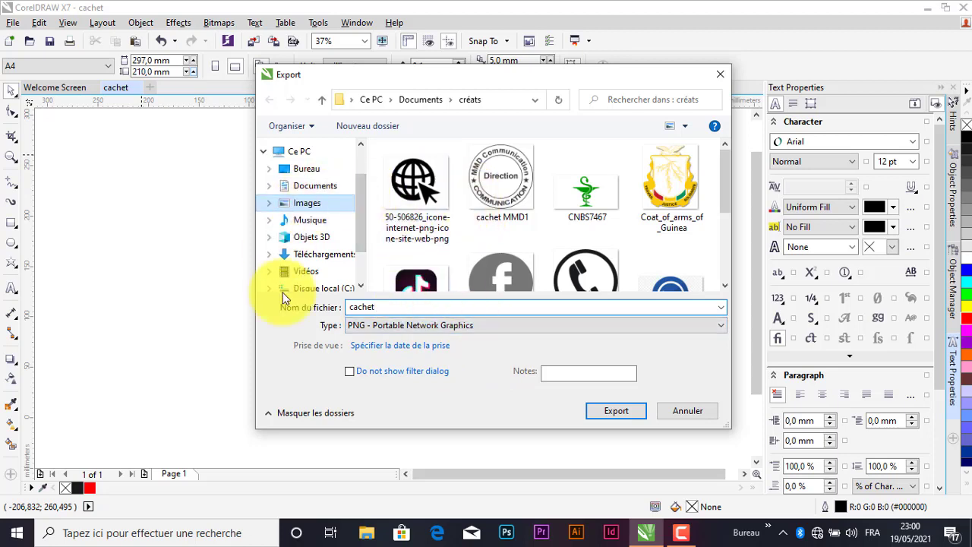
{"action": "left_click", "coordinate": [544, 326]}
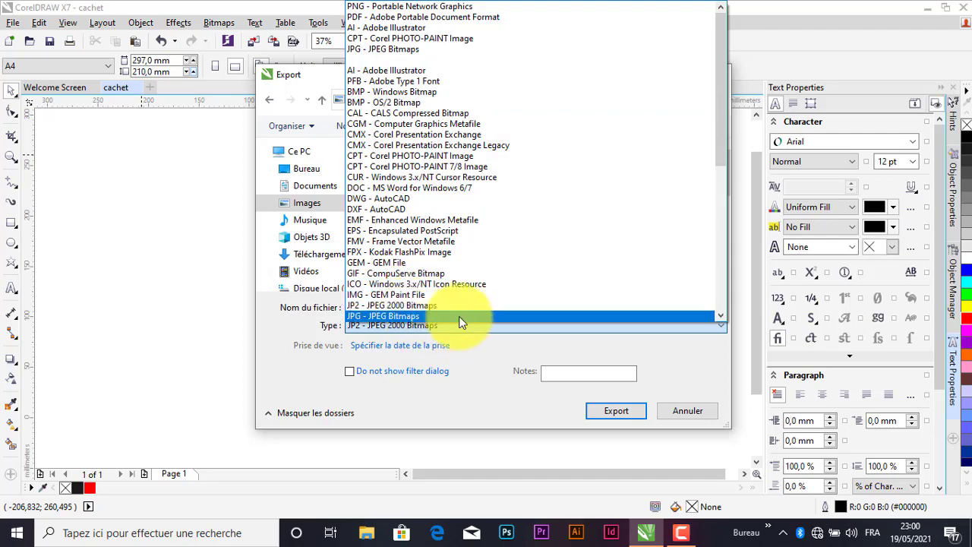
{"action": "left_click", "coordinate": [420, 326]}
{"action": "left_click", "coordinate": [476, 325]}
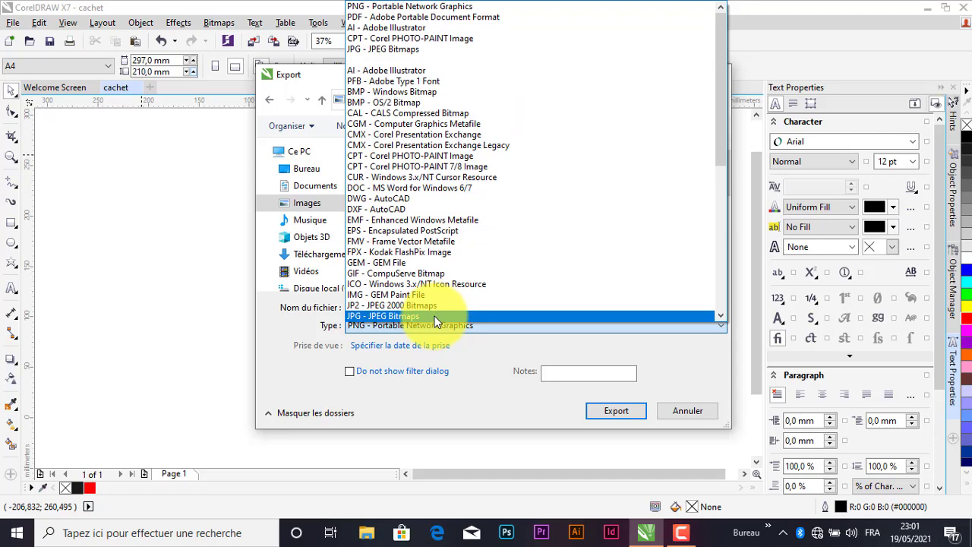
{"action": "scroll", "coordinate": [444, 304], "scroll_direction": "down", "scroll_amount": 4}
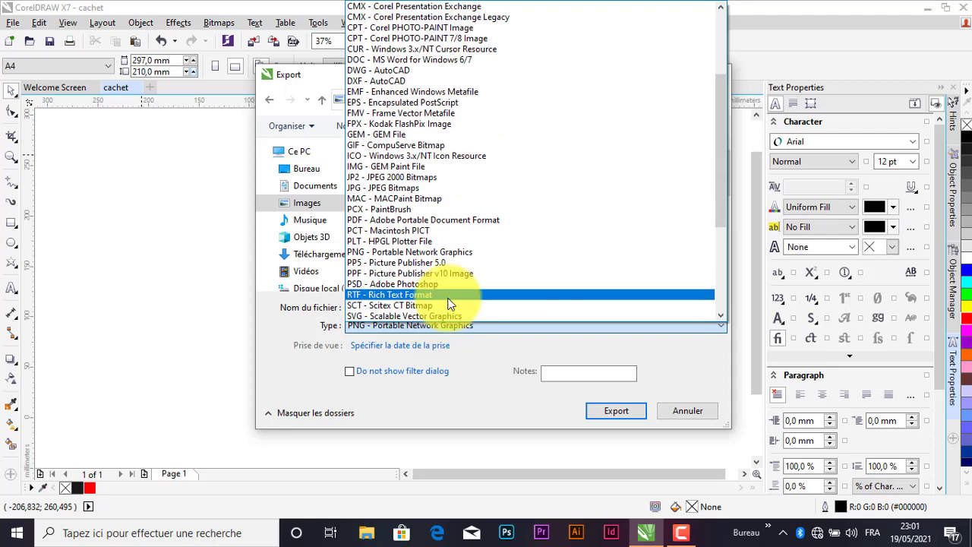
{"action": "scroll", "coordinate": [456, 288], "scroll_direction": "down", "scroll_amount": 5}
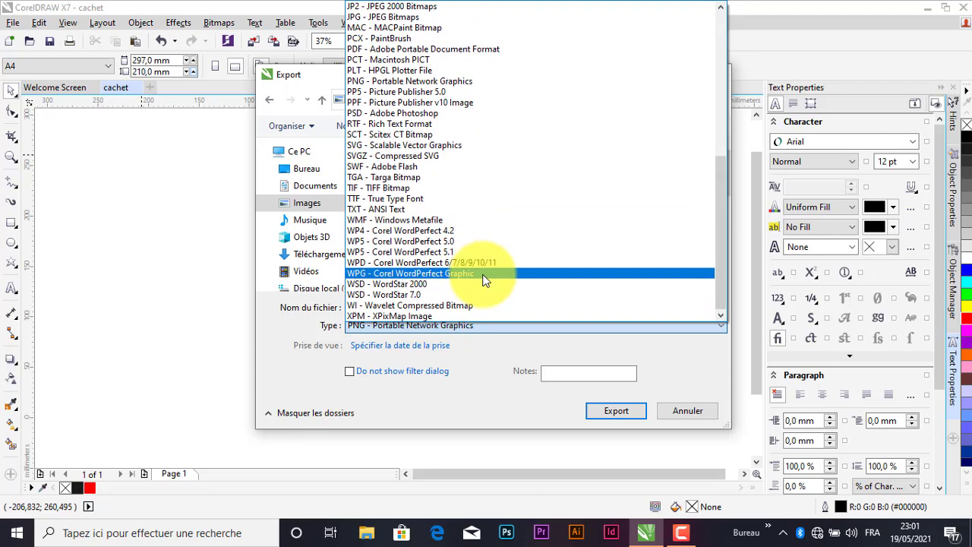
{"action": "left_click_drag", "start_coordinate": [718, 248], "coordinate": [711, 211]}
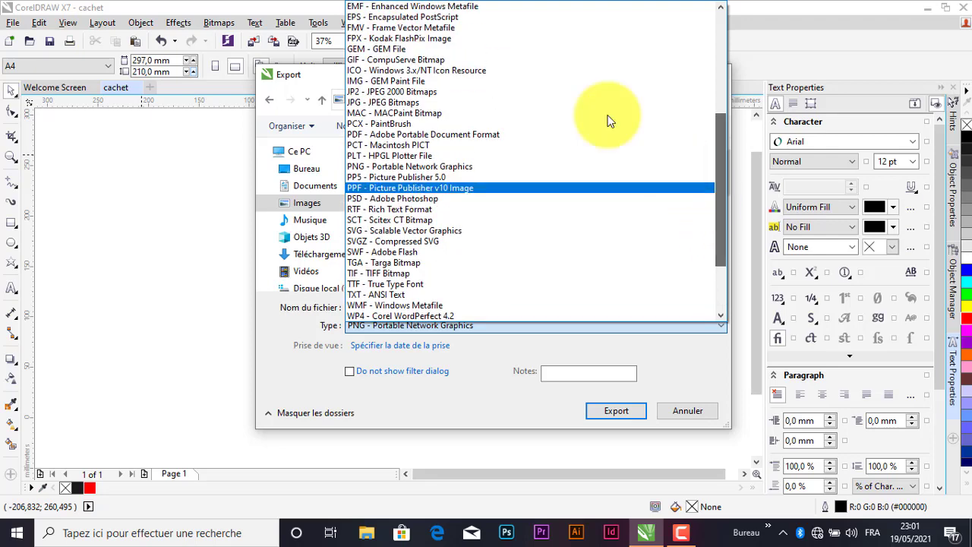
{"action": "left_click", "coordinate": [420, 93]}
{"action": "left_click", "coordinate": [616, 411]}
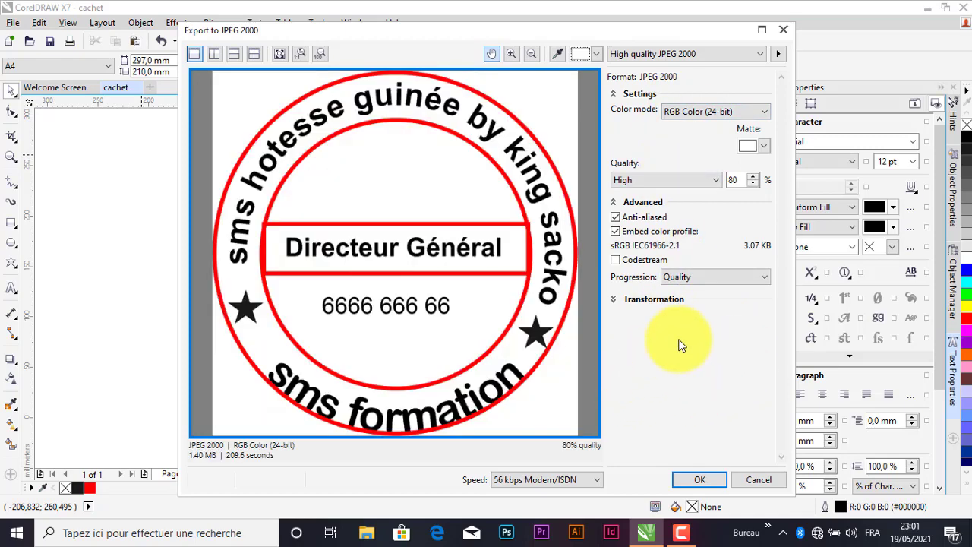
{"action": "left_click", "coordinate": [700, 480]}
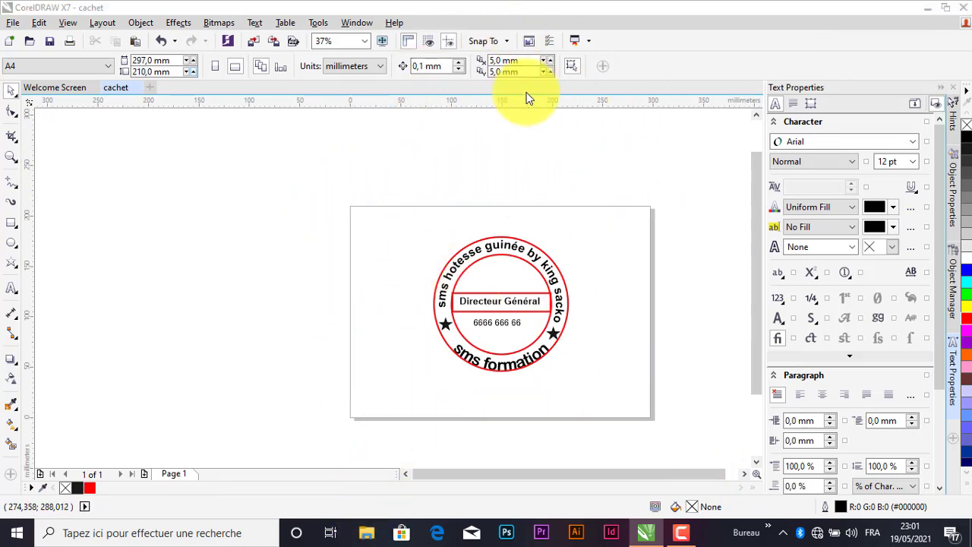
Step: Open and close File Explorer, and minimize the drawing window to show the desktop
{"action": "key", "text": "super+e"}
{"action": "key", "text": "alt+F4"}
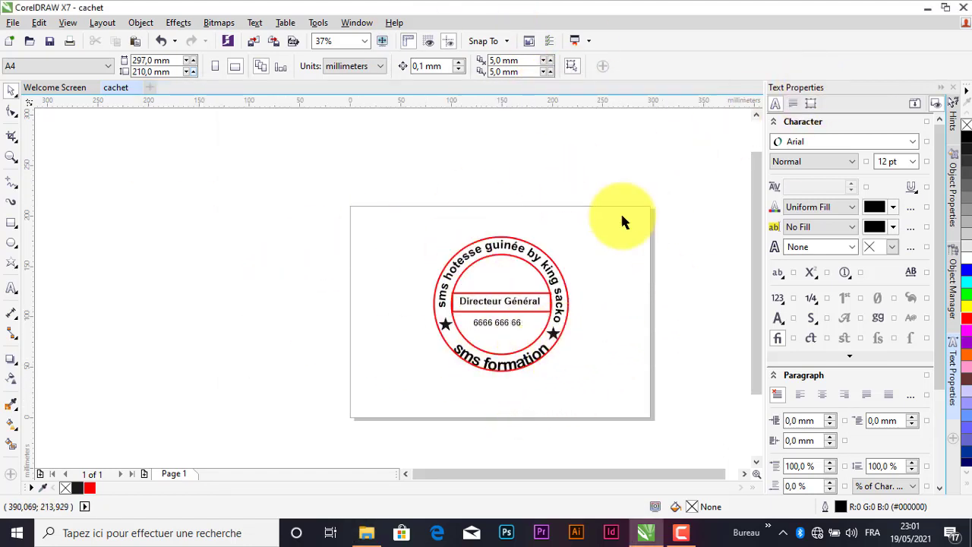
{"action": "left_click", "coordinate": [926, 8]}
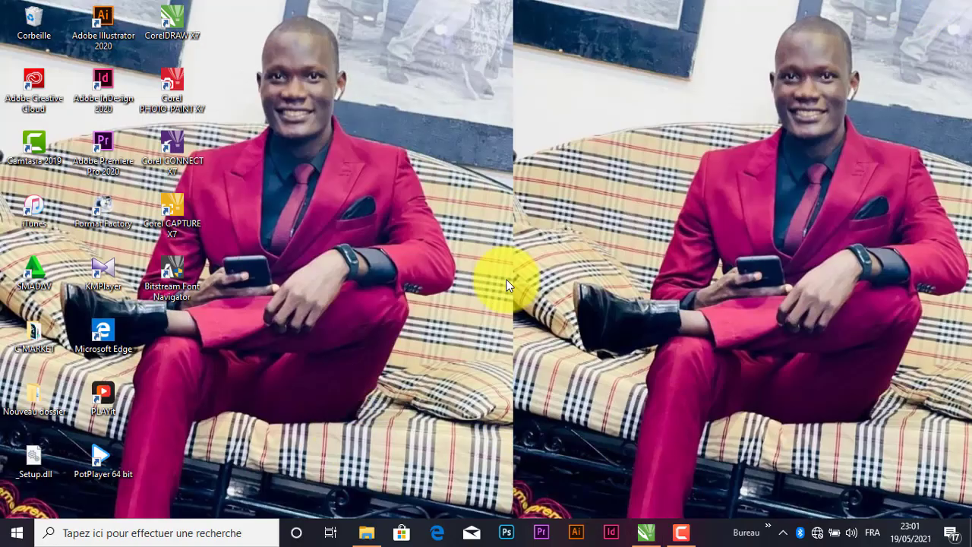